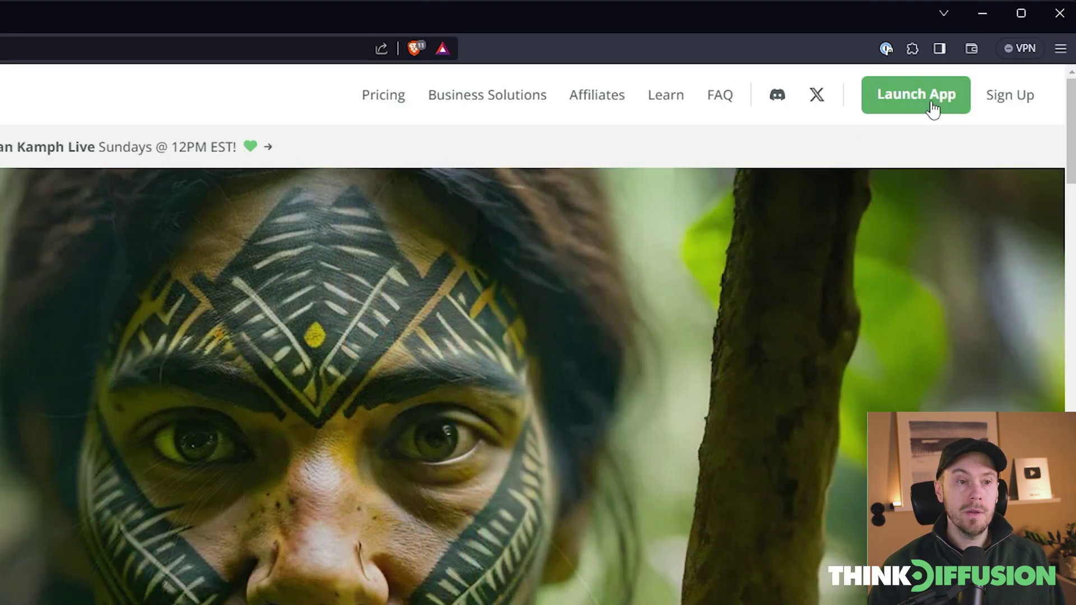
- Go from the ThinkDiffusion homepage to the Select Machine page via Launch App
{"action": "left_click", "coordinate": [932, 106]}
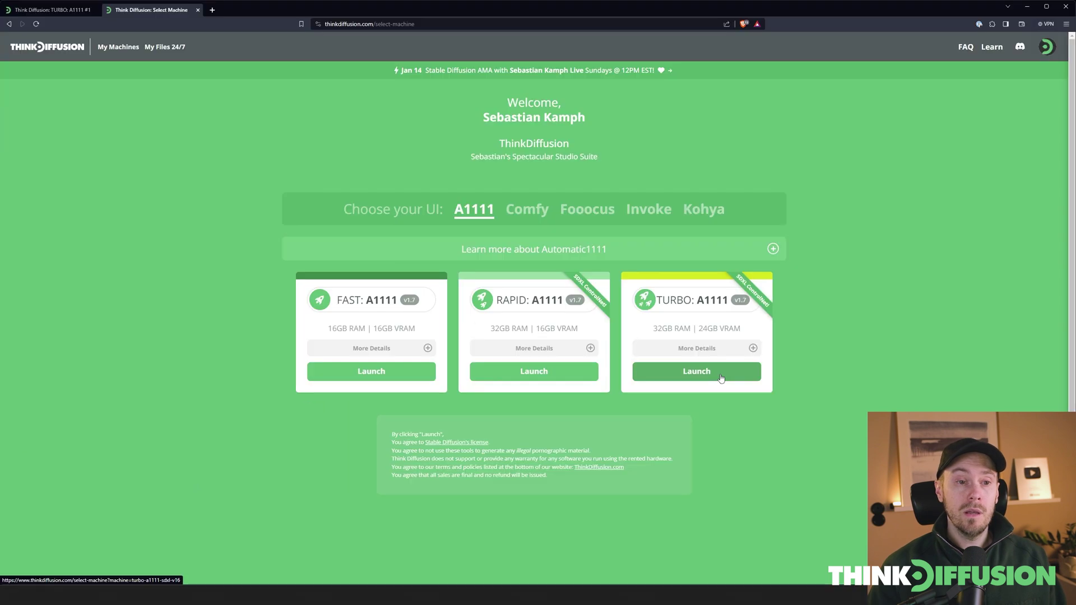
- Launch the TURBO A1111 machine with the timer at 01:00
{"action": "left_click", "coordinate": [672, 382]}
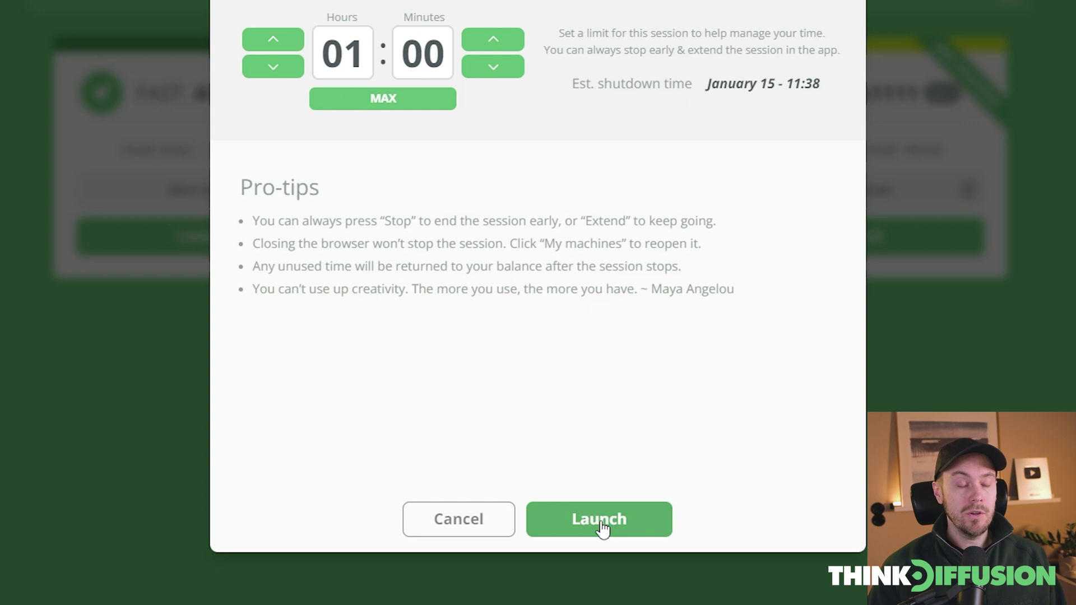
{"action": "left_click", "coordinate": [599, 519]}
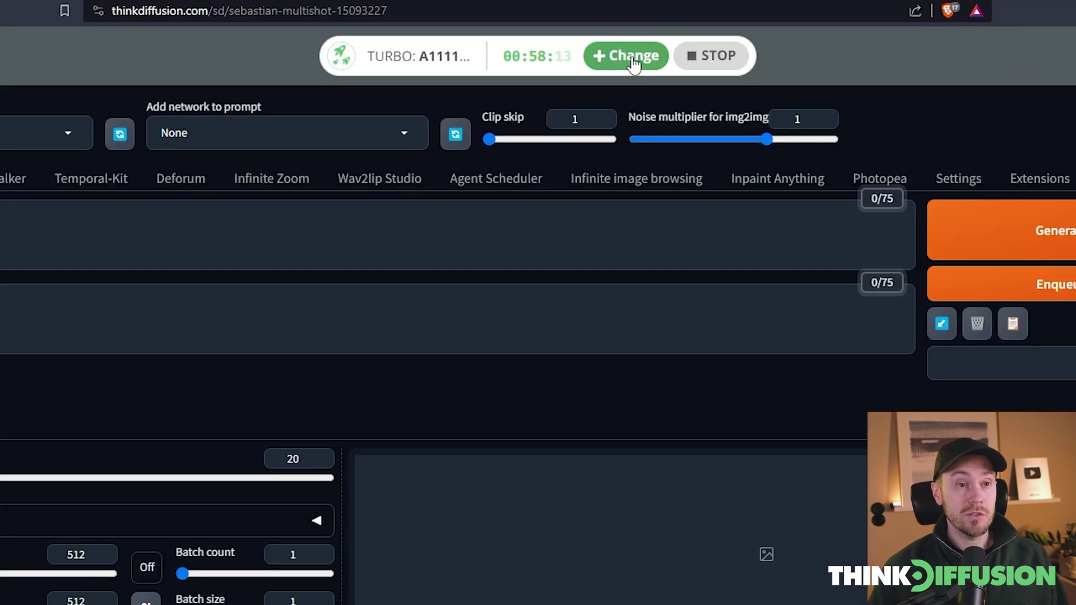
- Adjust the minutes in the Change Session dialog so just over an hour remains
{"action": "left_click", "coordinate": [585, 47]}
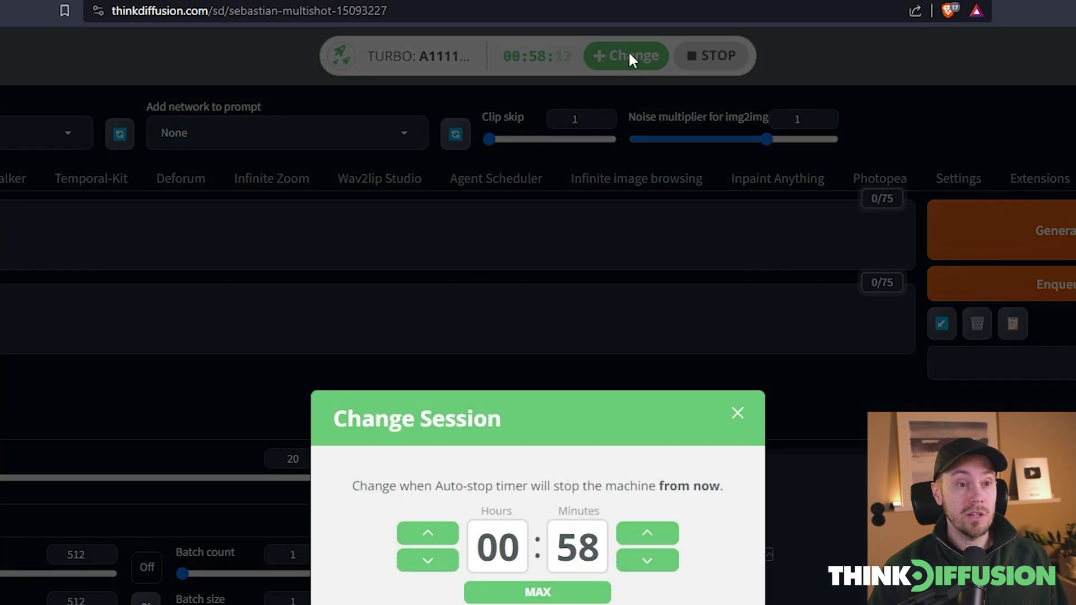
{"action": "left_click", "coordinate": [647, 560]}
{"action": "left_click", "coordinate": [647, 535]}
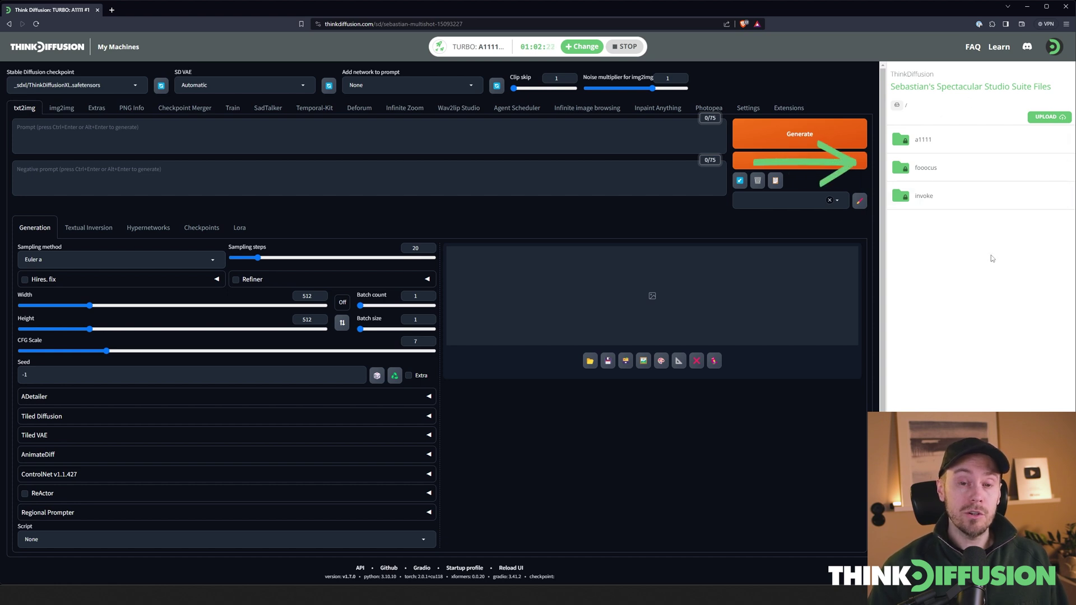
{"action": "mouse_move", "coordinate": [957, 143]}
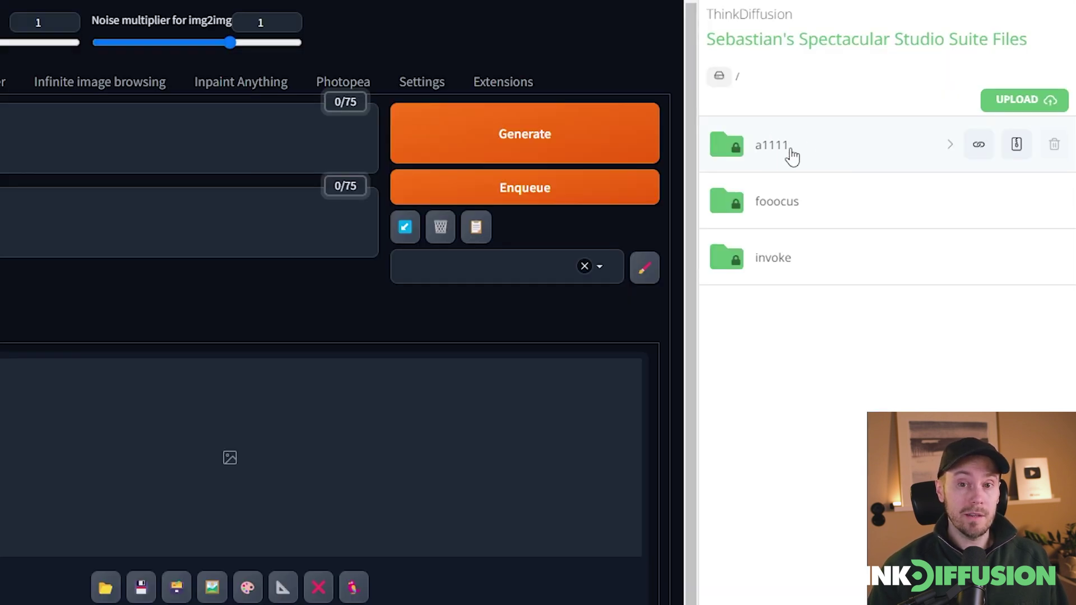
- Open the a1111 folder, then its outputs folder, in the side file panel
{"action": "left_click", "coordinate": [773, 140]}
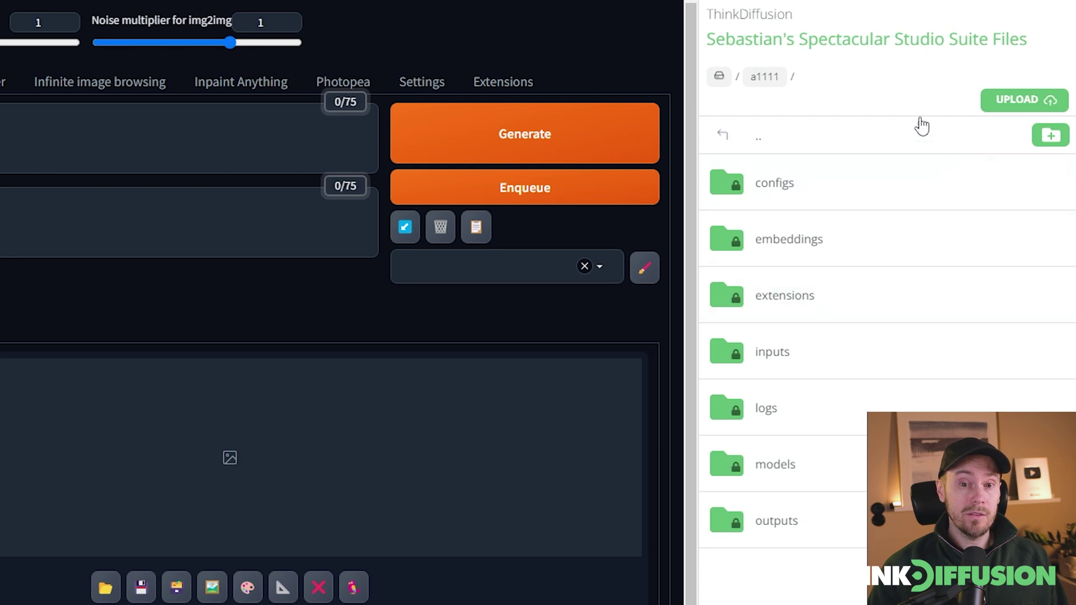
{"action": "left_click", "coordinate": [788, 526]}
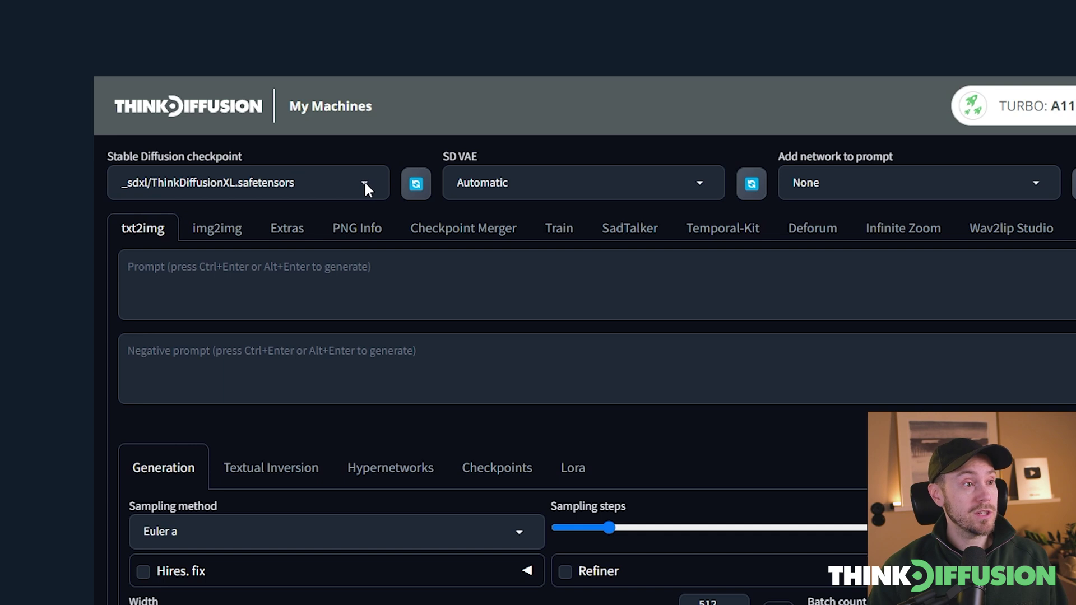
{"action": "left_click", "coordinate": [364, 183]}
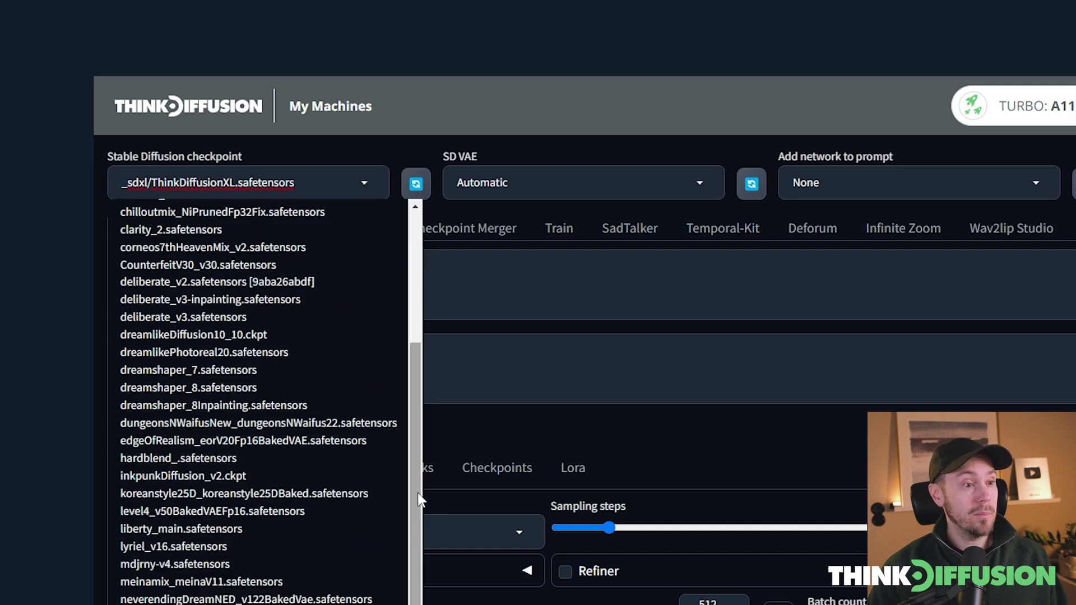
{"action": "left_click_drag", "start_coordinate": [418, 507], "coordinate": [424, 147]}
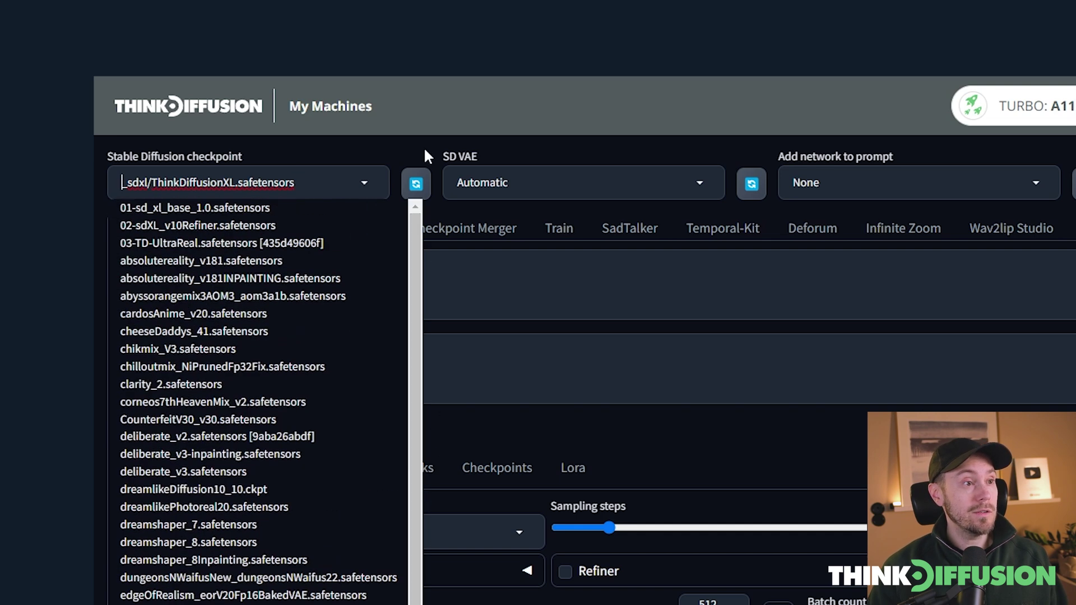
{"action": "left_click", "coordinate": [234, 183]}
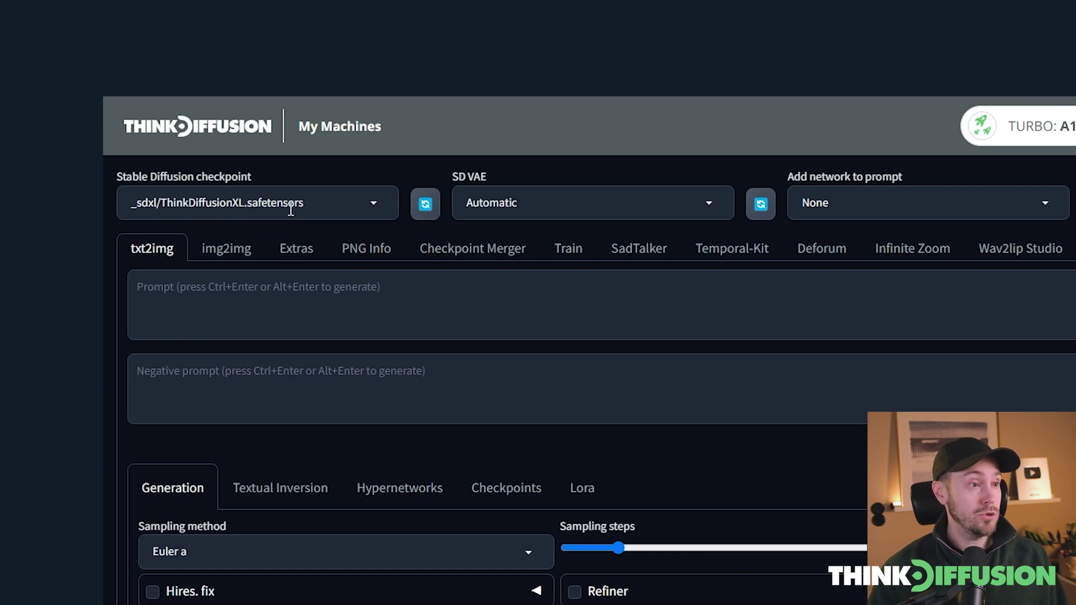
{"action": "left_click", "coordinate": [290, 209]}
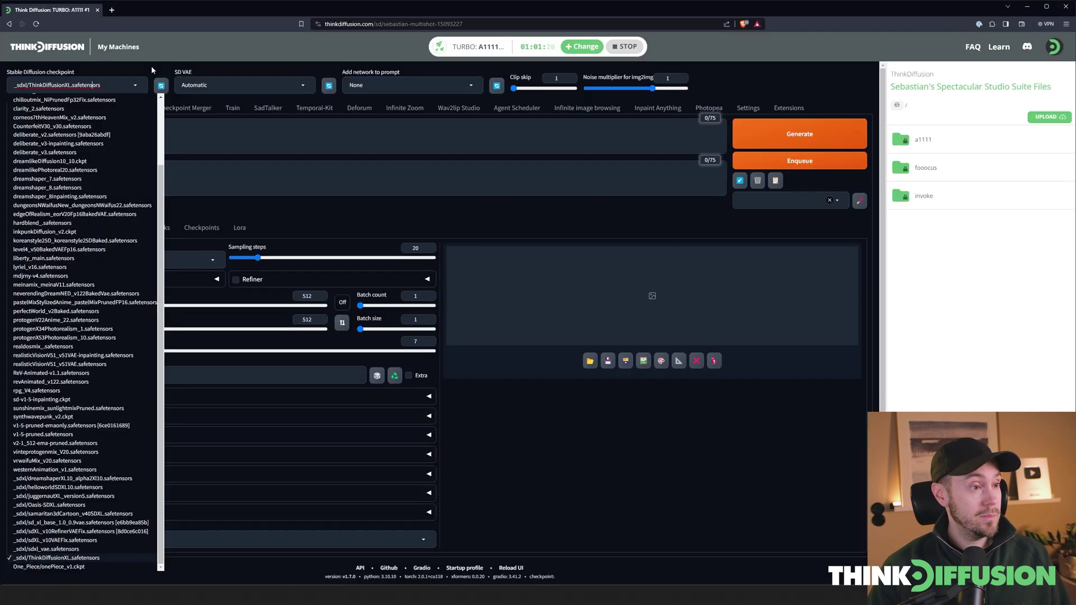
{"action": "left_click", "coordinate": [152, 69]}
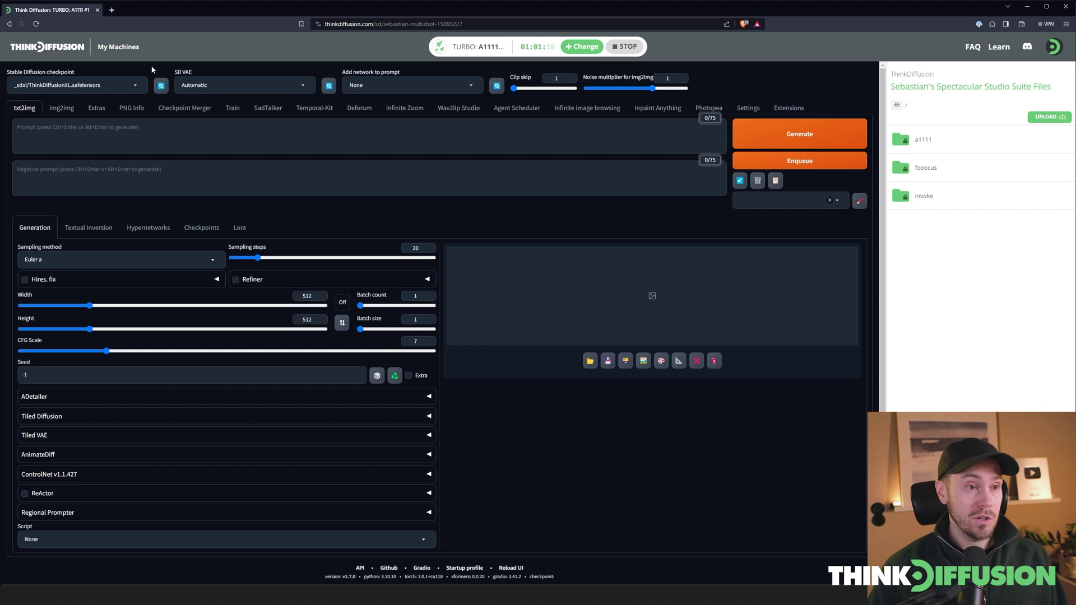
{"action": "left_click", "coordinate": [137, 130]}
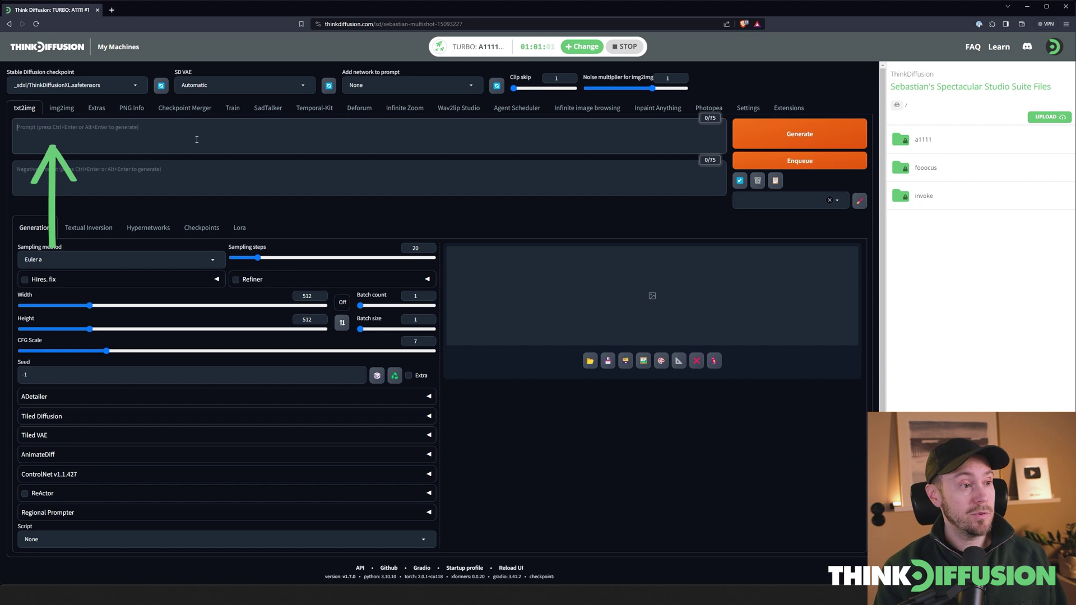
- Generate a 512×512 image from the prompt 'cat in a hat' and preview the red-hat cat
{"action": "type", "text": "cat in a hat"}
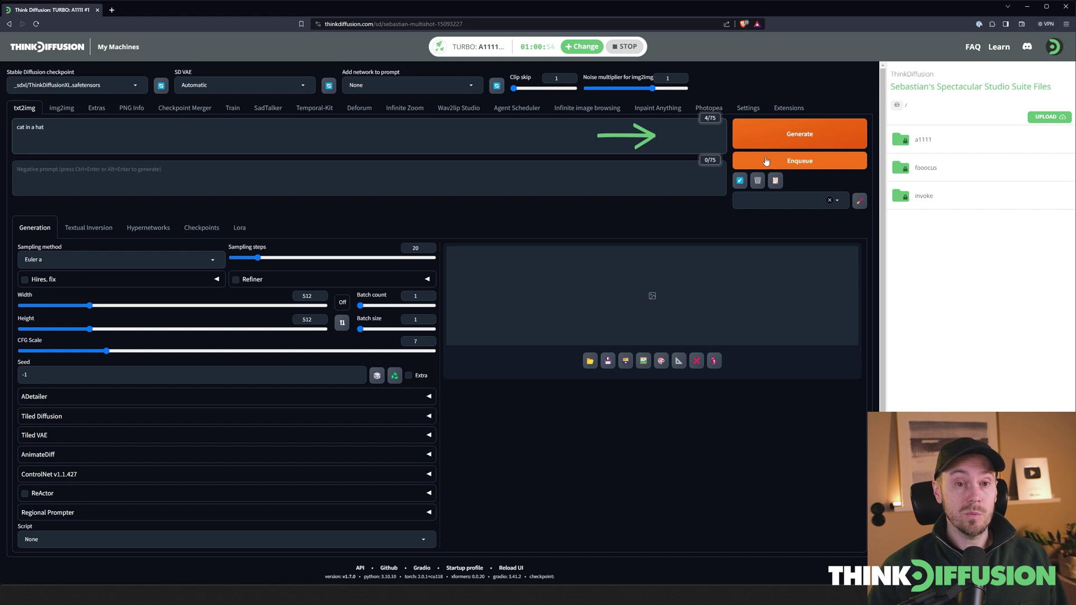
{"action": "left_click", "coordinate": [793, 135]}
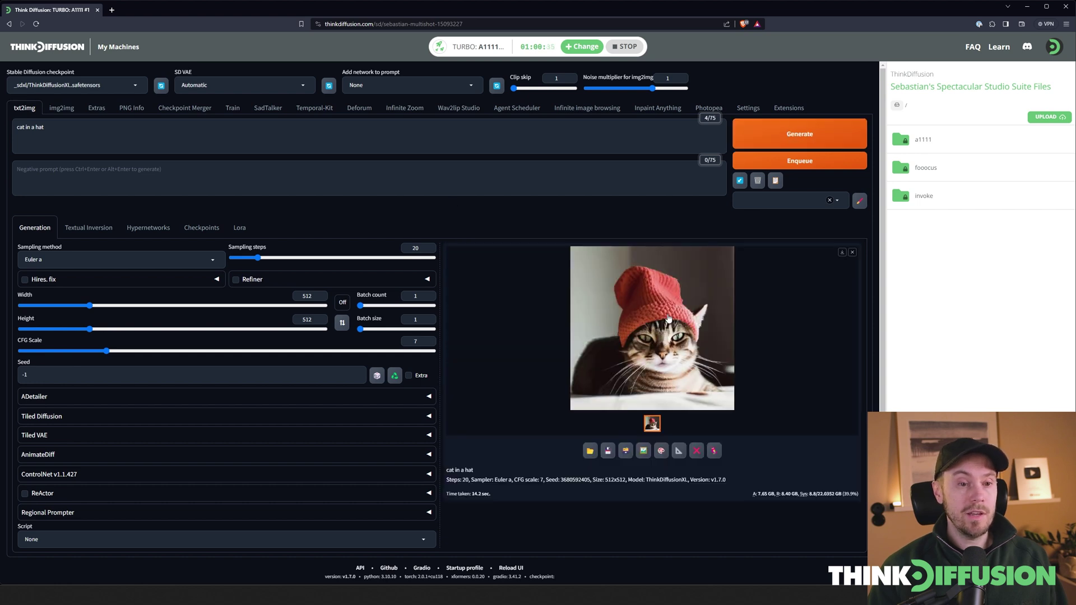
{"action": "left_click", "coordinate": [668, 317]}
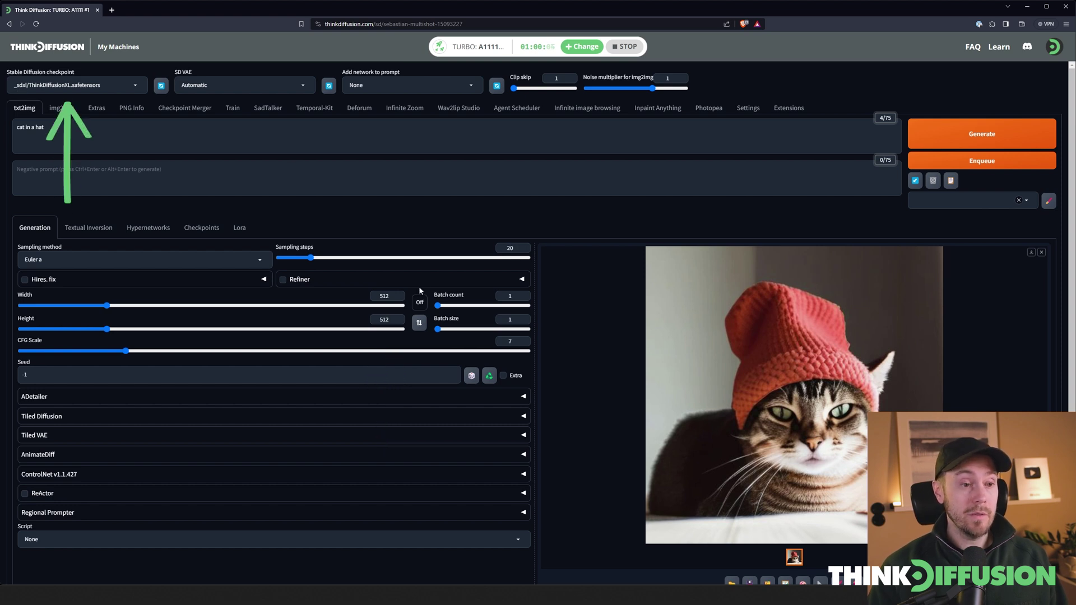
{"action": "double_click", "coordinate": [383, 296]}
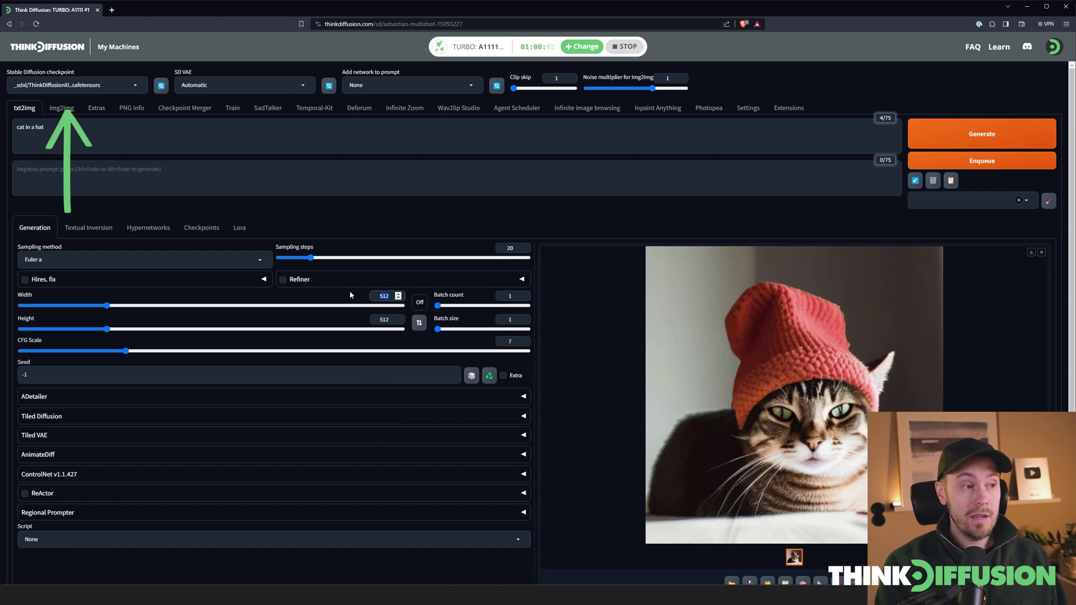
- Set the image width and height to 1024 × 1024
{"action": "type", "text": "1024"}
{"action": "key", "text": "Tab"}
{"action": "type", "text": "1"}
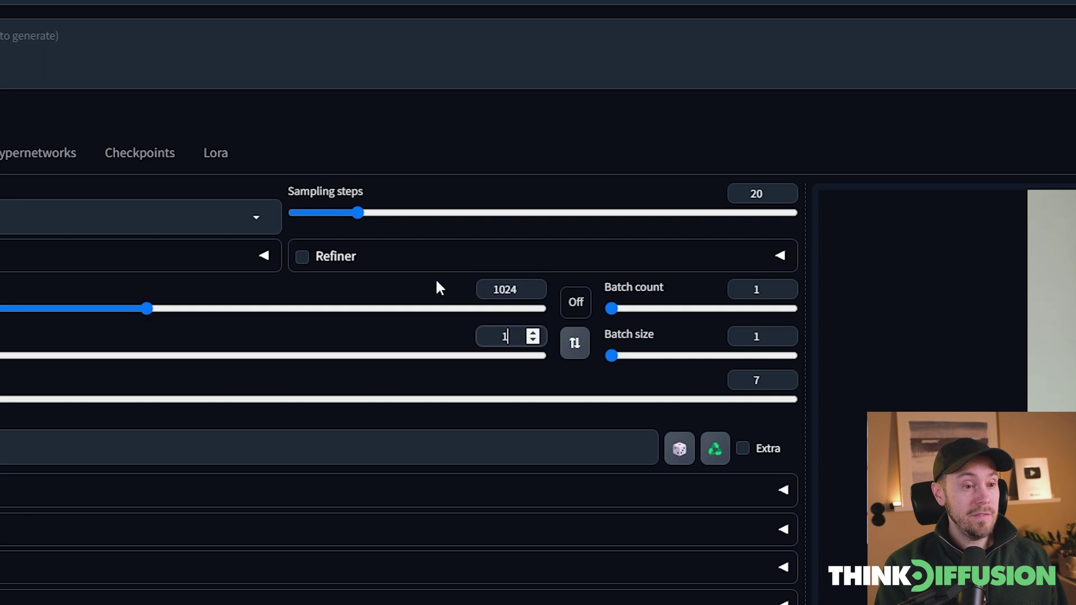
{"action": "type", "text": "024"}
{"action": "key", "text": "Tab"}
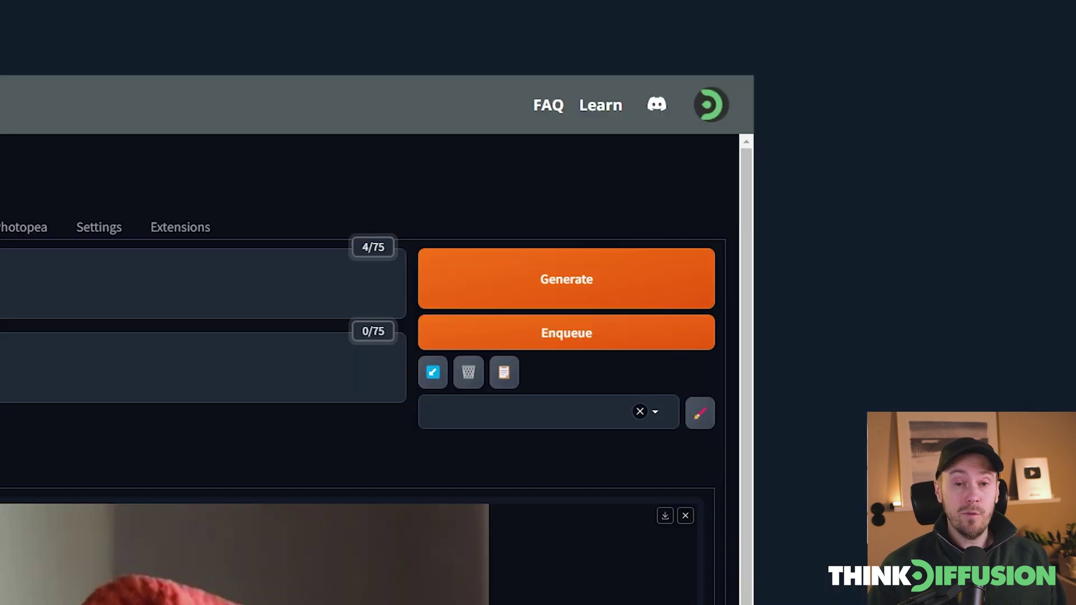
- Generate a 1024×1024 cat in a black hat and view it full-screen
{"action": "left_click", "coordinate": [540, 277]}
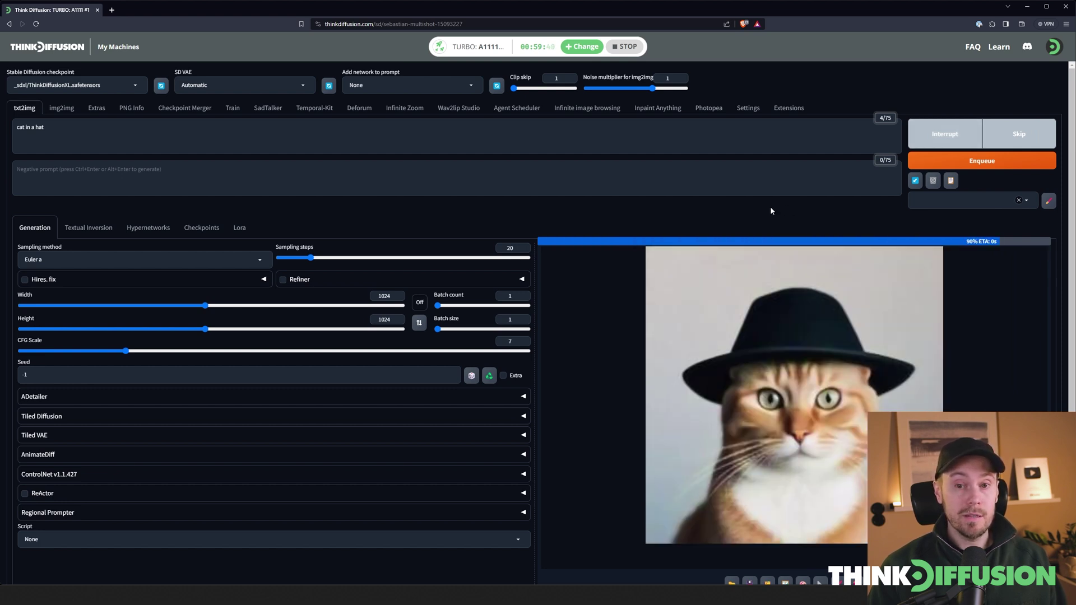
{"action": "left_click", "coordinate": [798, 325]}
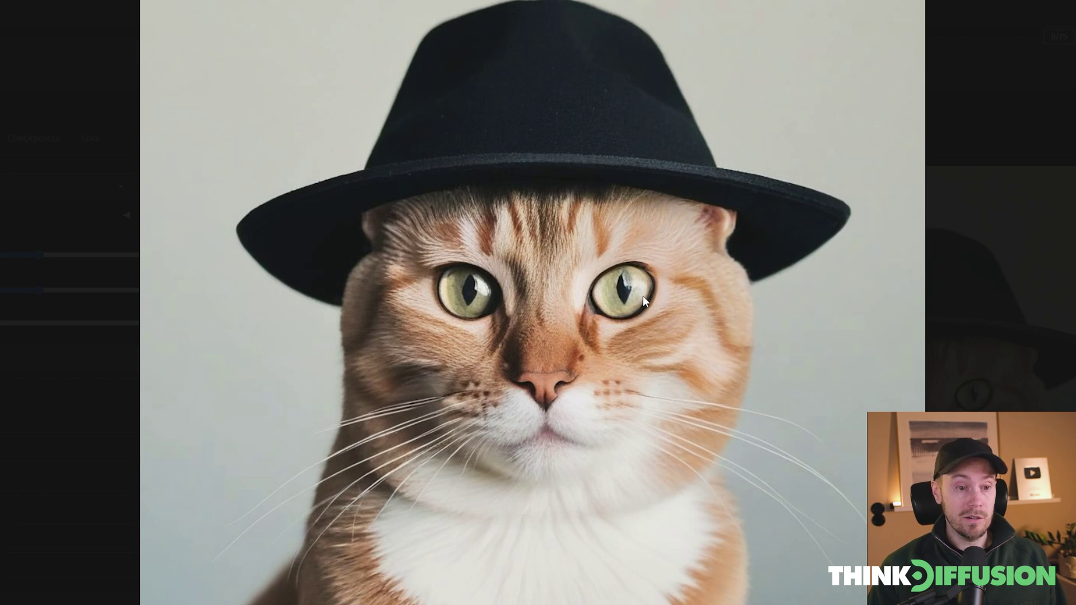
{"action": "left_click", "coordinate": [1060, 120]}
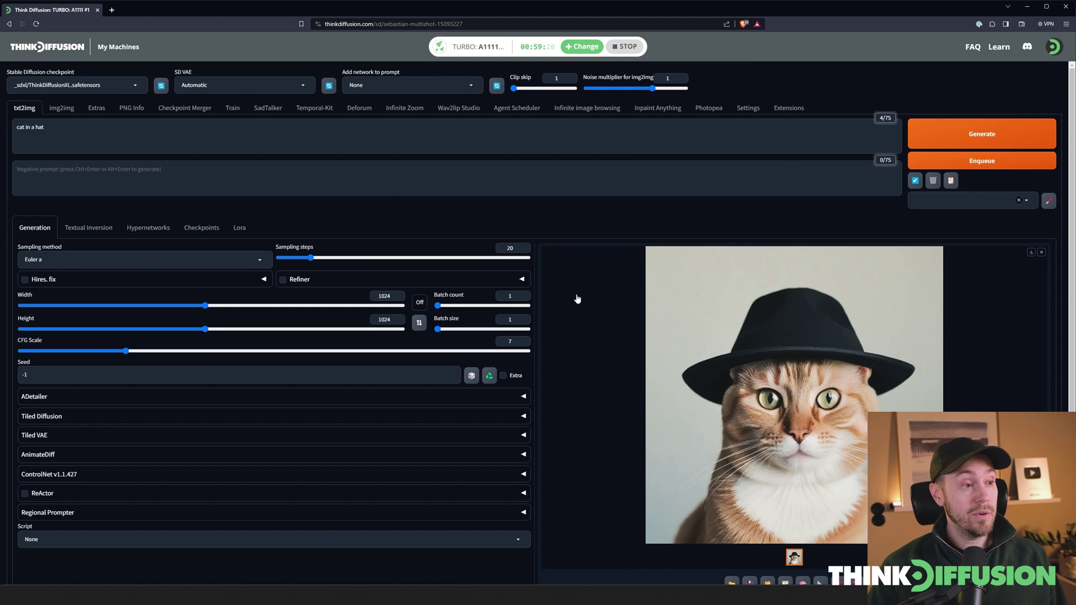
{"action": "double_click", "coordinate": [509, 296]}
- Generate a batch of four 1024×1024 cats in hats and inspect the grid full-screen
{"action": "type", "text": "4"}
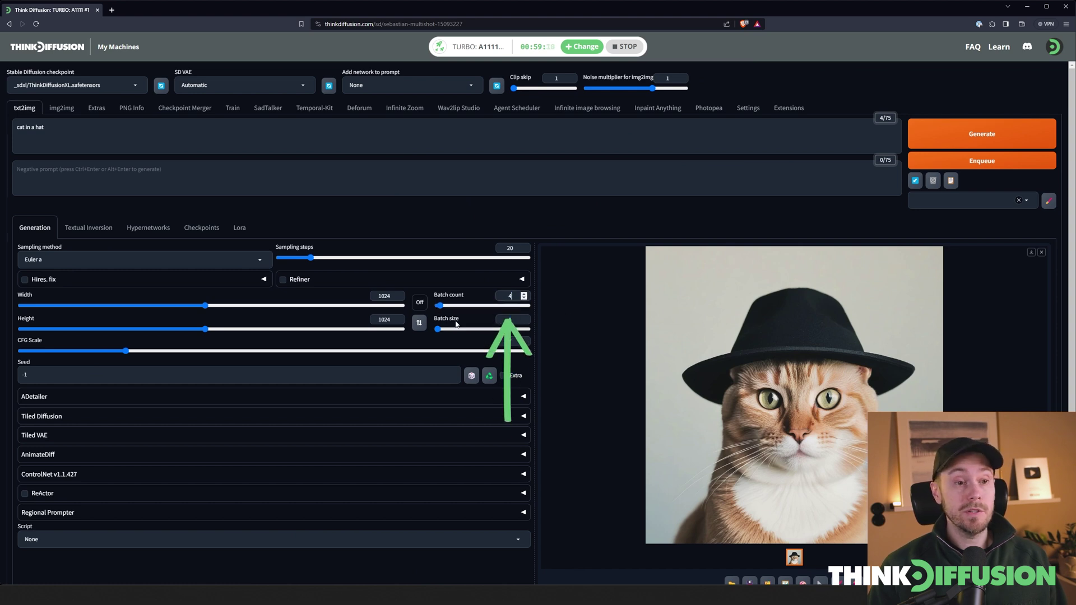
{"action": "left_click", "coordinate": [957, 134]}
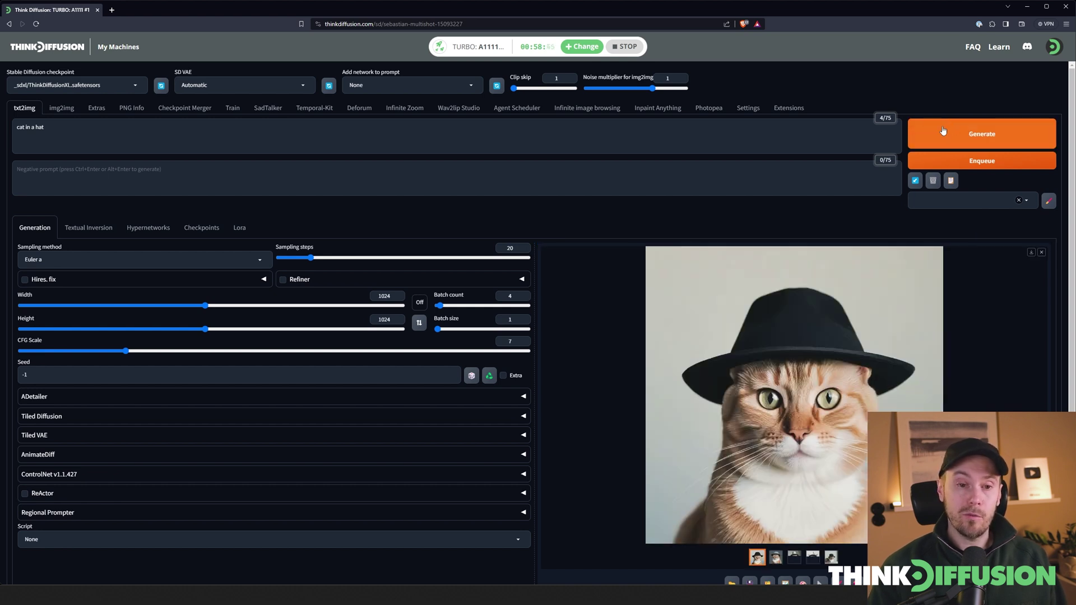
{"action": "left_click", "coordinate": [750, 369]}
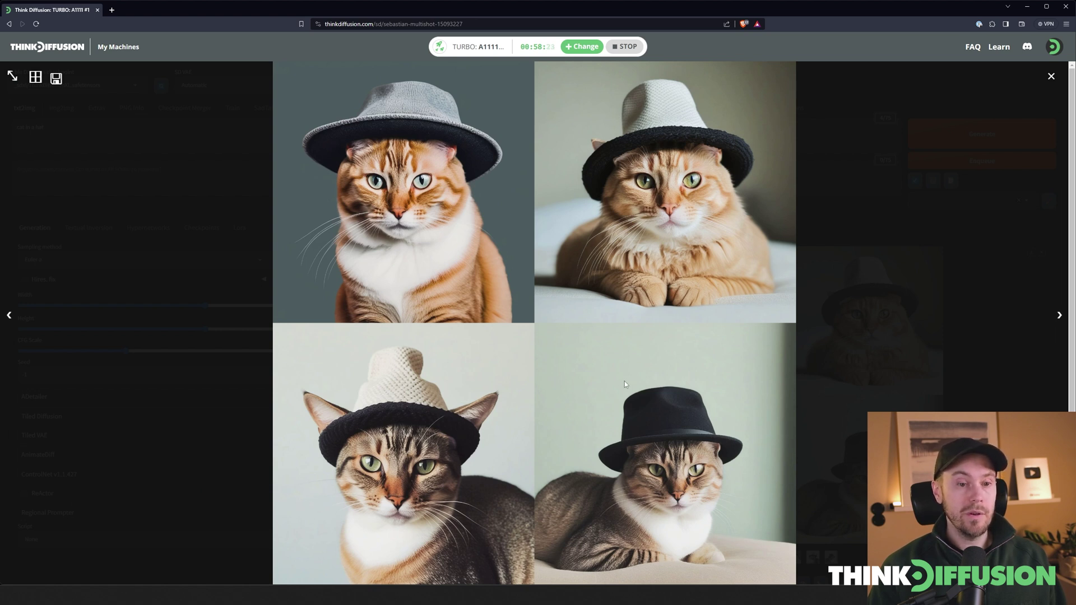
{"action": "left_click", "coordinate": [763, 379]}
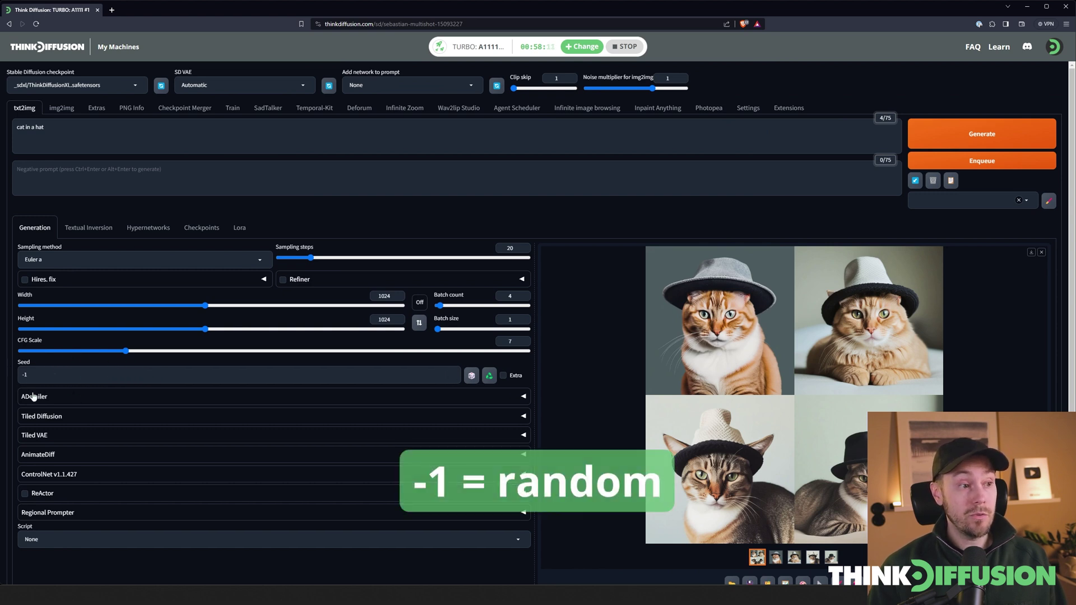
{"action": "double_click", "coordinate": [199, 376]}
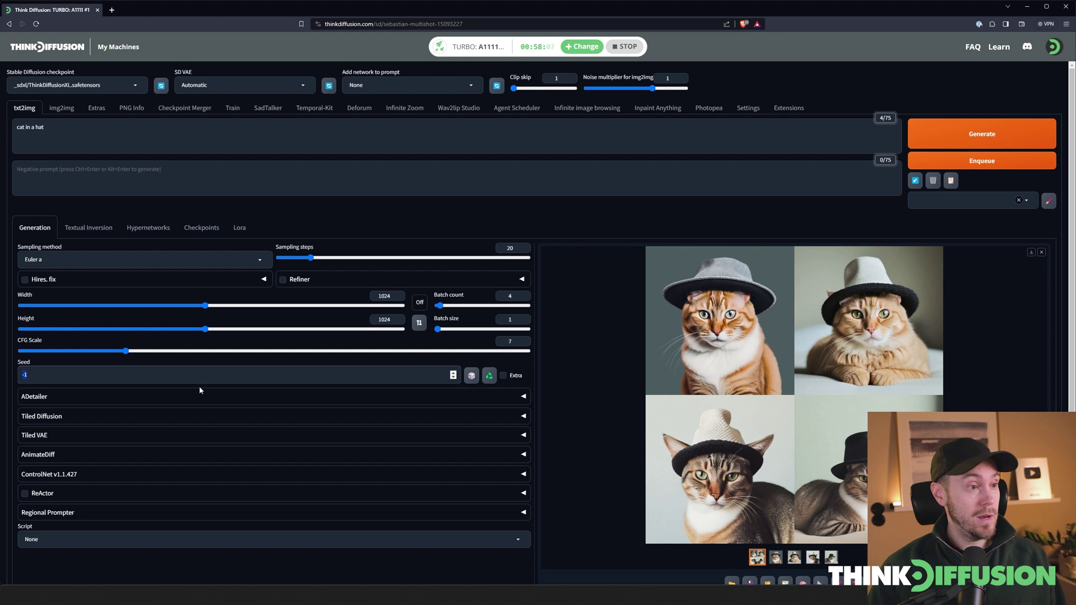
{"action": "left_click", "coordinate": [776, 557]}
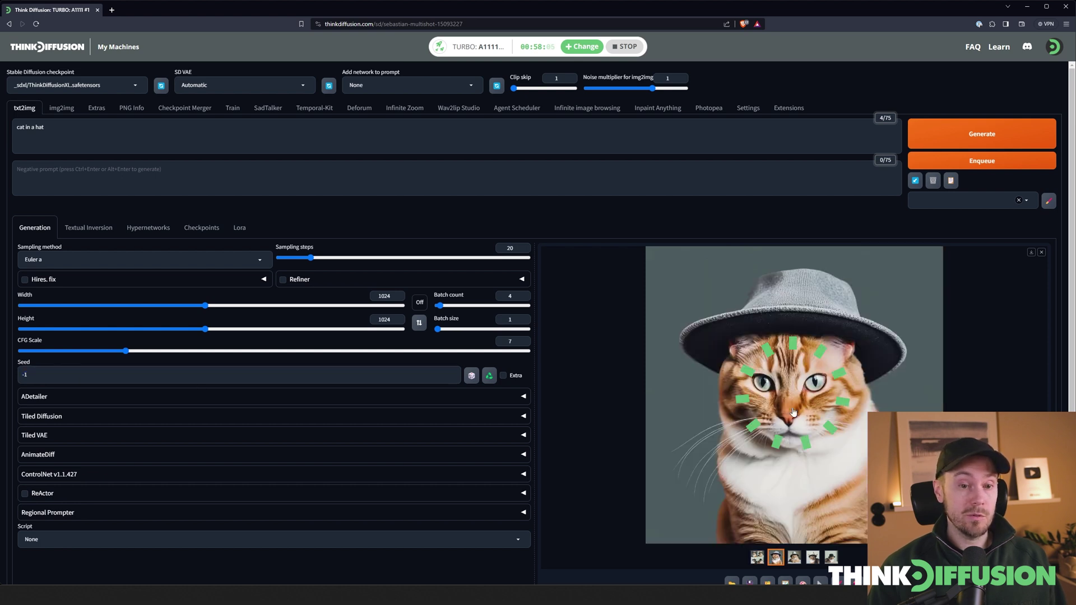
{"action": "left_click", "coordinate": [488, 376]}
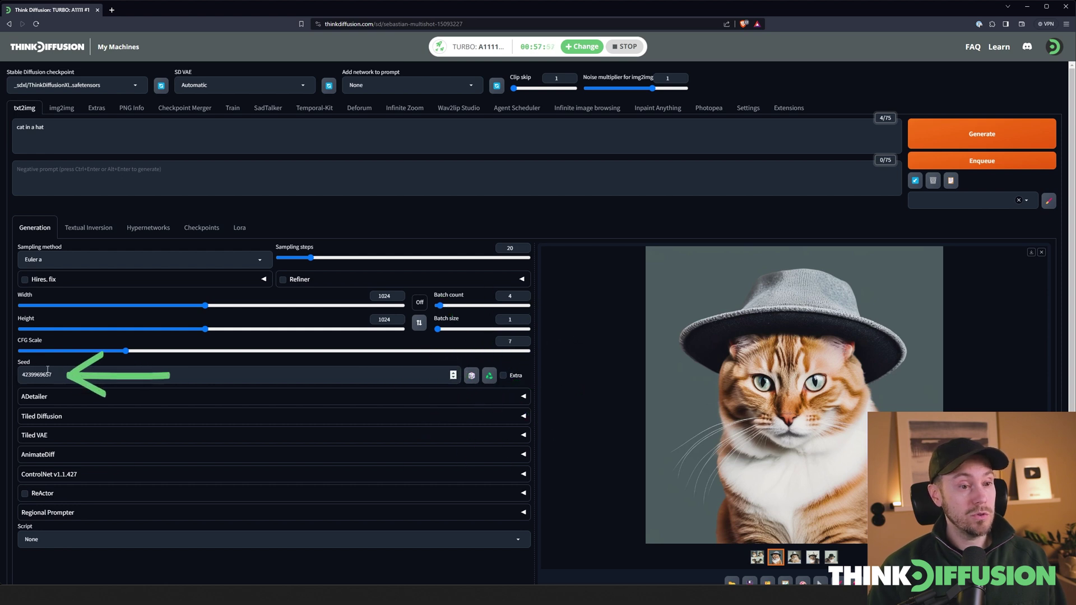
{"action": "left_click", "coordinate": [510, 296]}
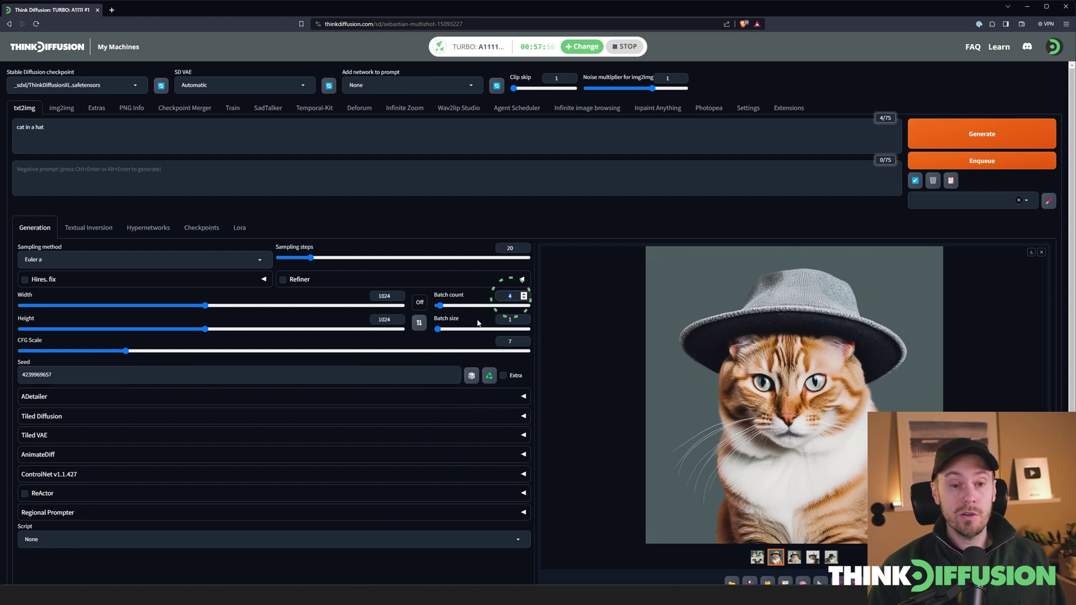
{"action": "key", "text": "BackSpace"}
{"action": "type", "text": "2"}
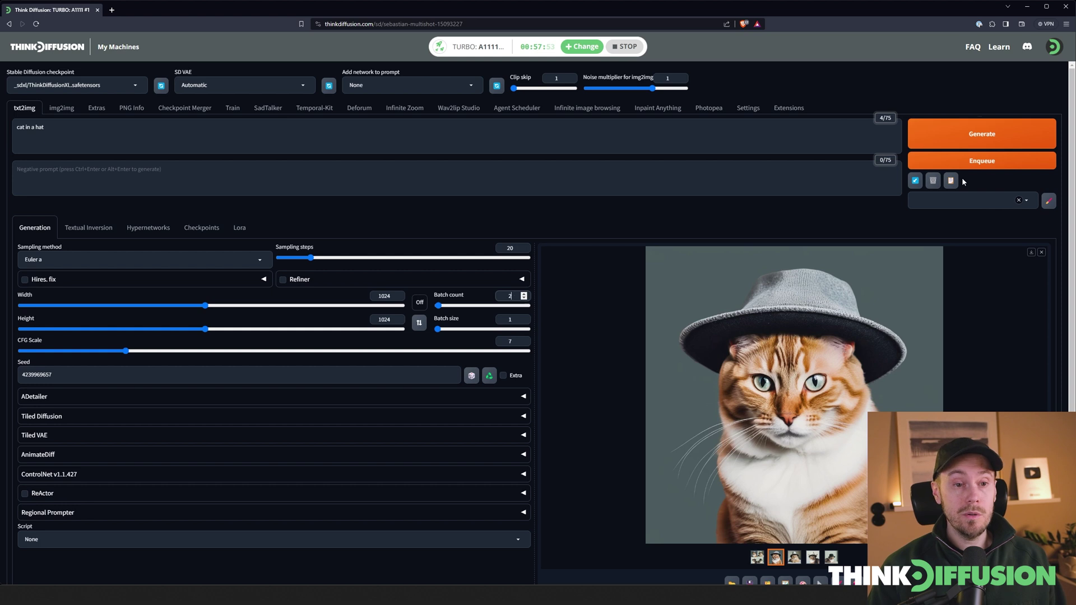
{"action": "left_click", "coordinate": [977, 134]}
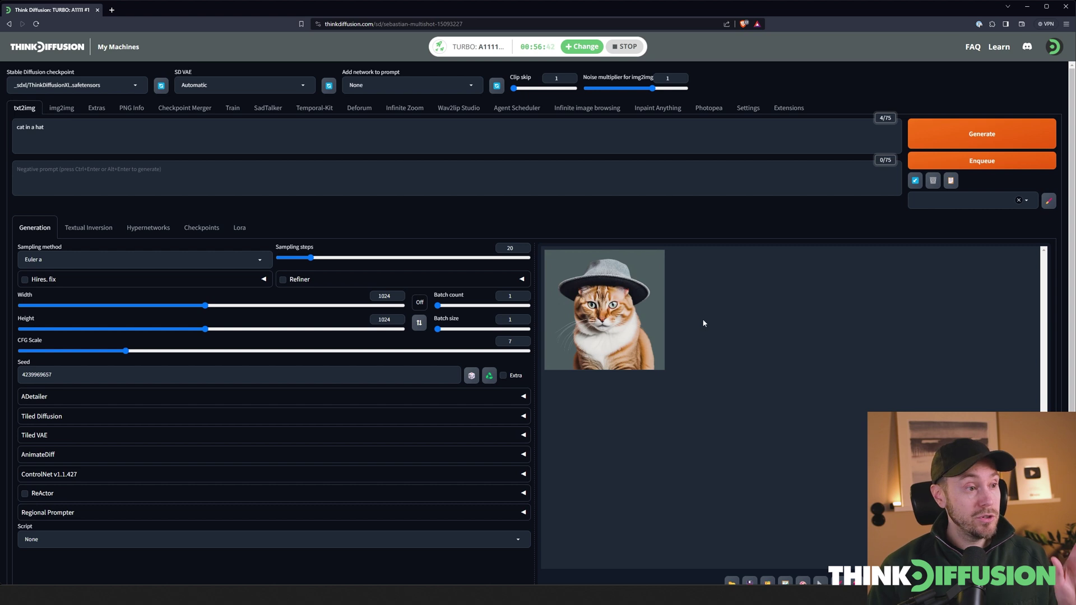
{"action": "key", "text": "ctrl+Return"}
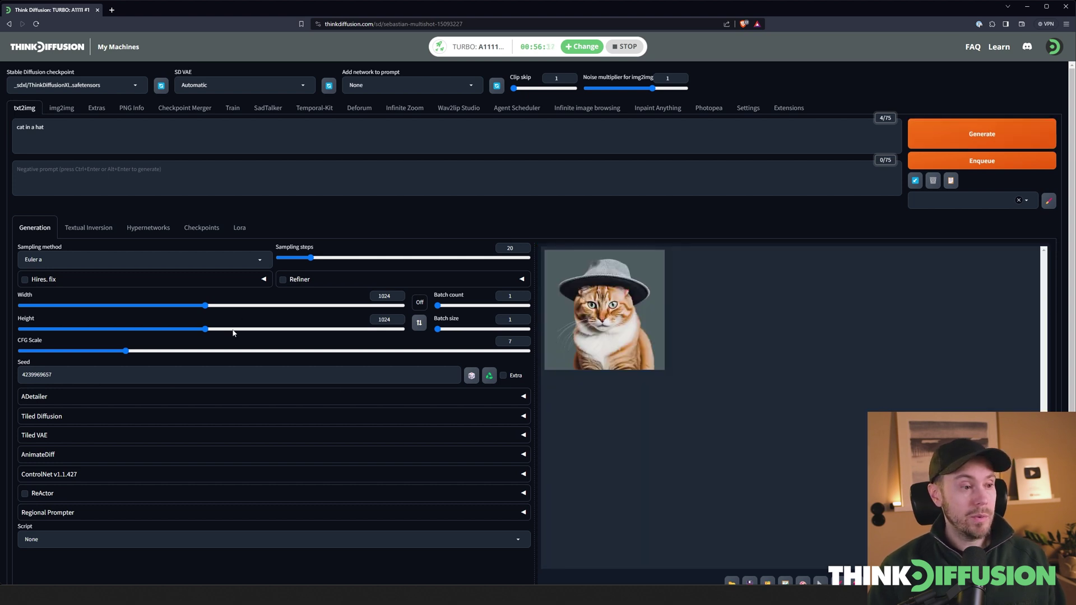
- Reset the seed to random (-1) and the batch count to 4
{"action": "left_click", "coordinate": [471, 379]}
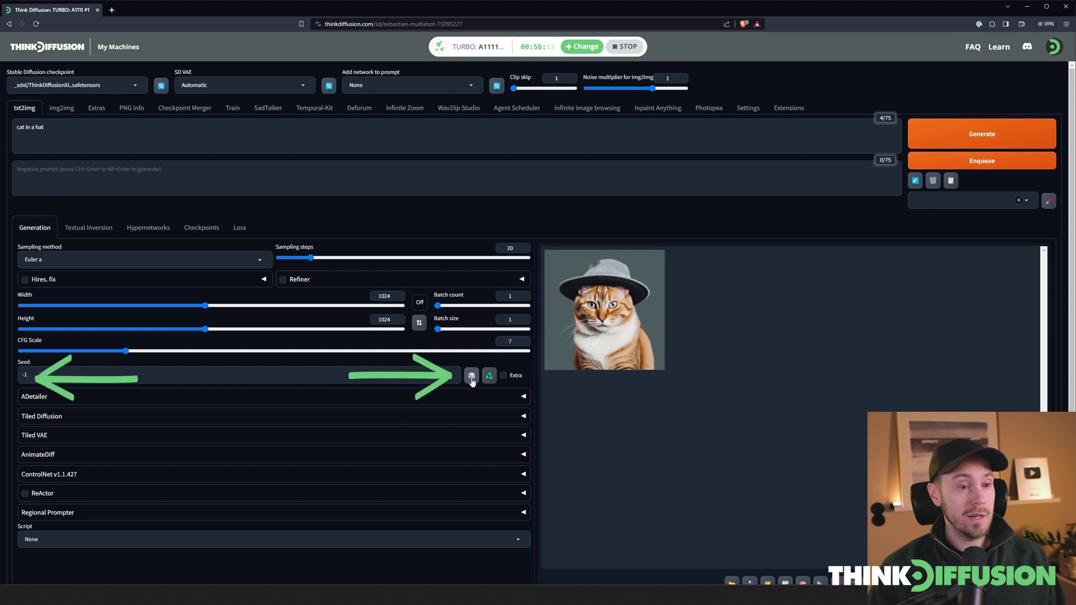
{"action": "double_click", "coordinate": [509, 295]}
{"action": "type", "text": "4"}
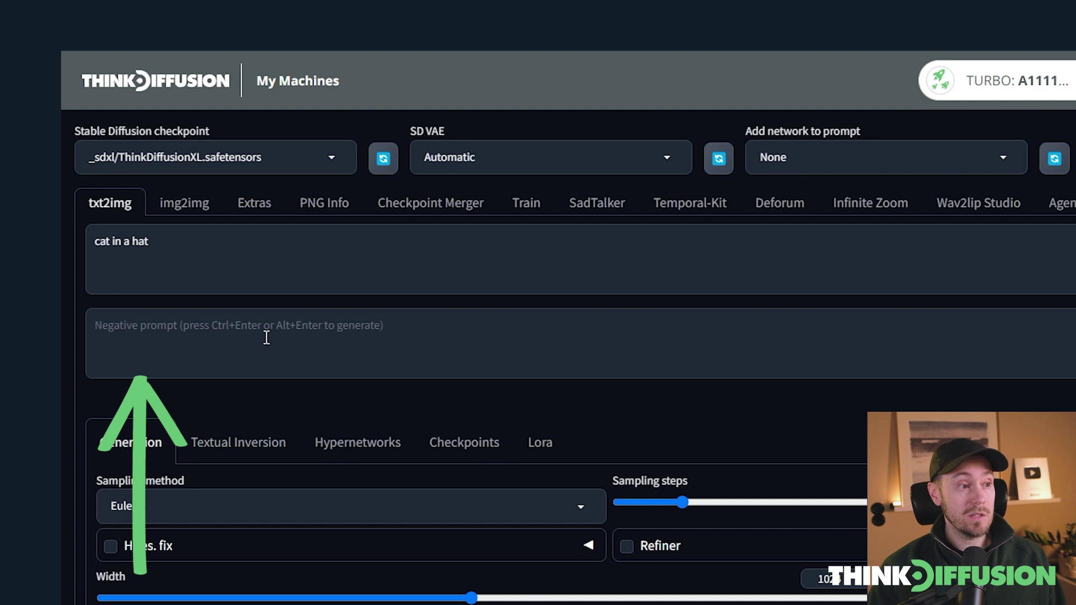
- Enter 'dog' as the negative prompt and generate a new batch of cats in hats
{"action": "left_click", "coordinate": [269, 336]}
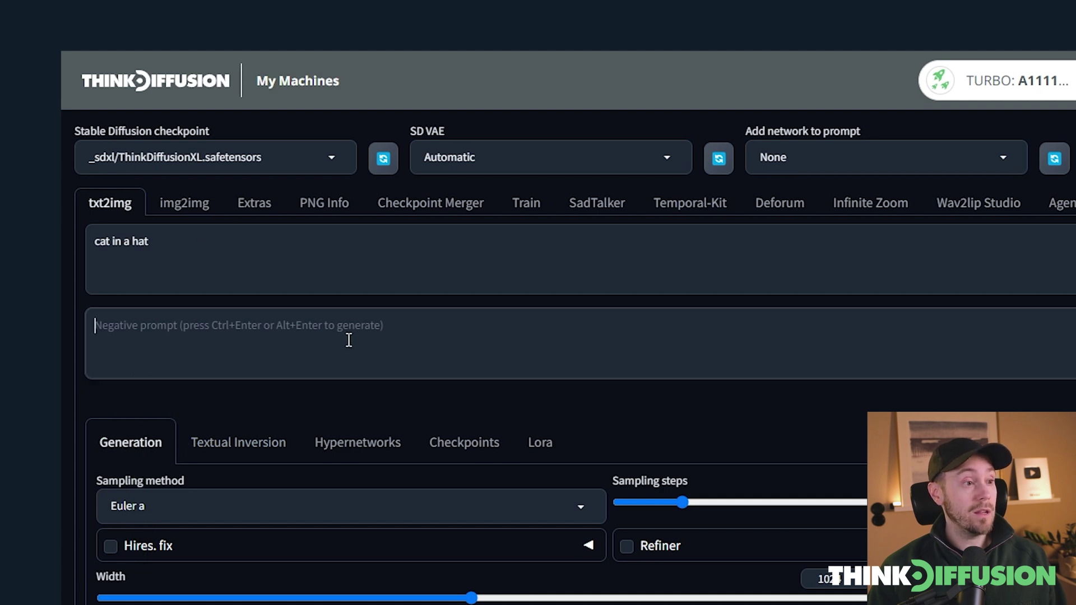
{"action": "type", "text": "dog"}
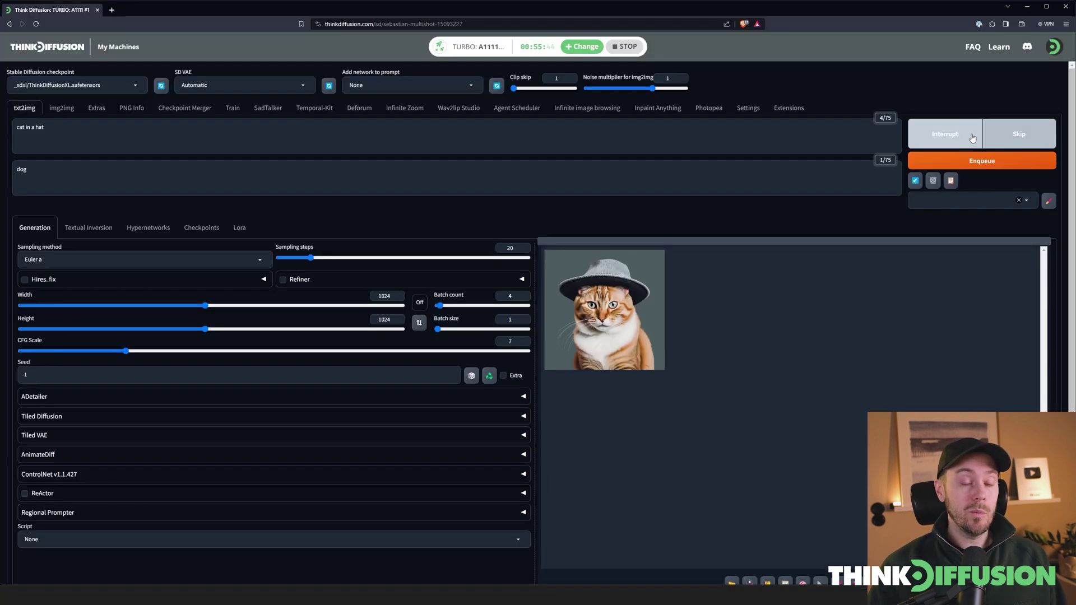
{"action": "key", "text": "ctrl+Return"}
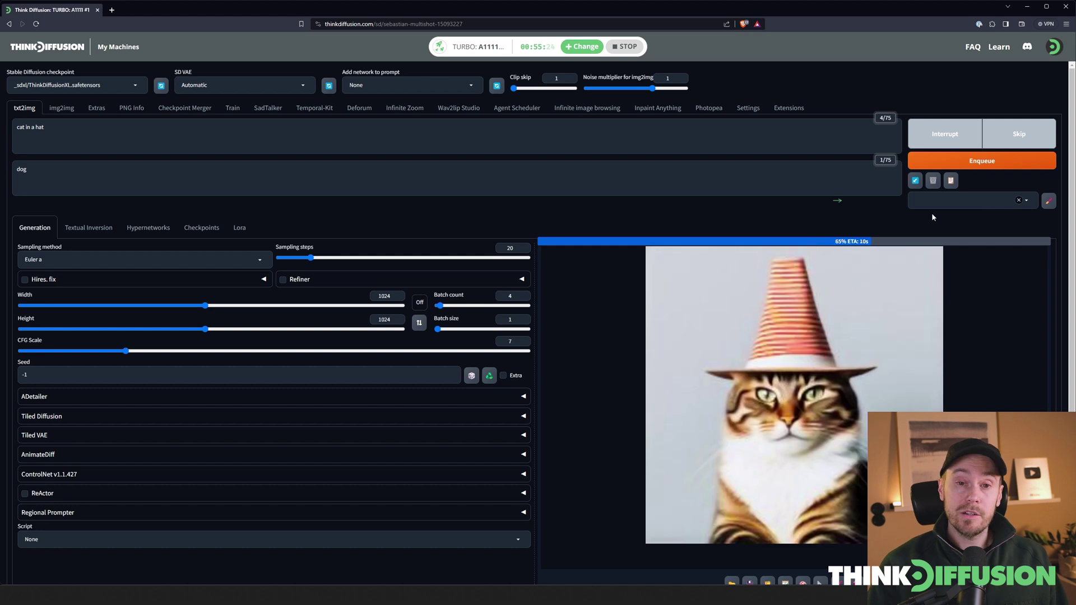
{"action": "left_click", "coordinate": [1015, 209]}
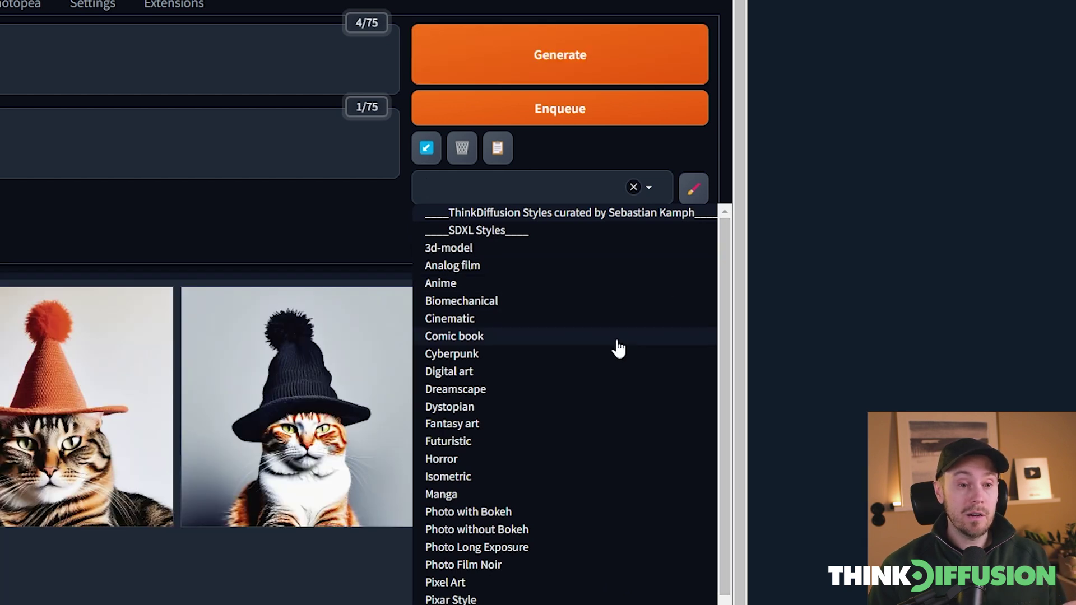
- Apply the Cinematic style, remove 'dog' from the negative prompt, and generate four cinematic cats
{"action": "left_click", "coordinate": [460, 321]}
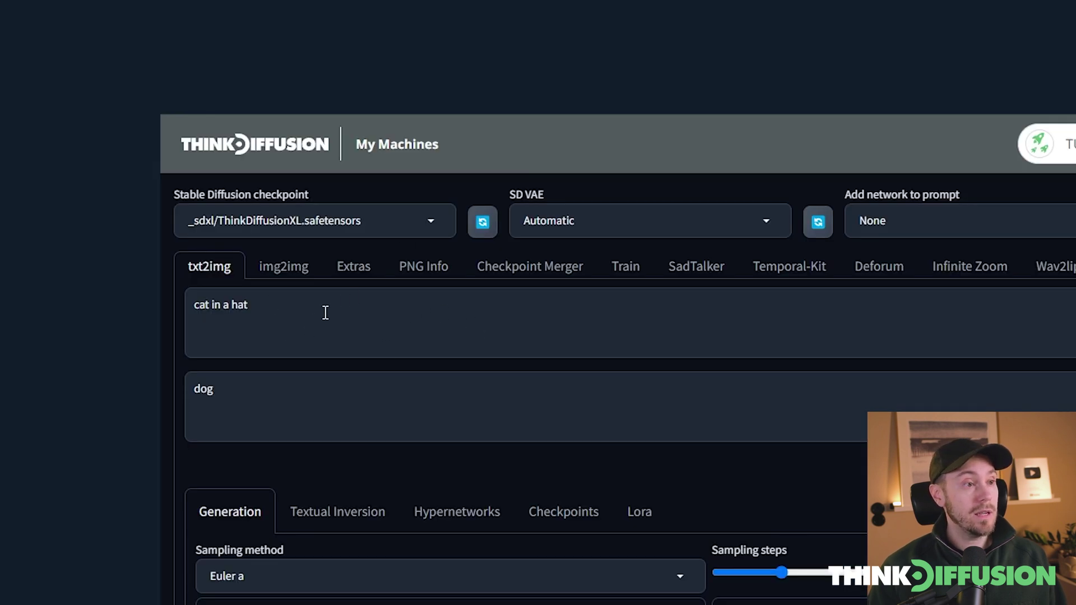
{"action": "double_click", "coordinate": [252, 413]}
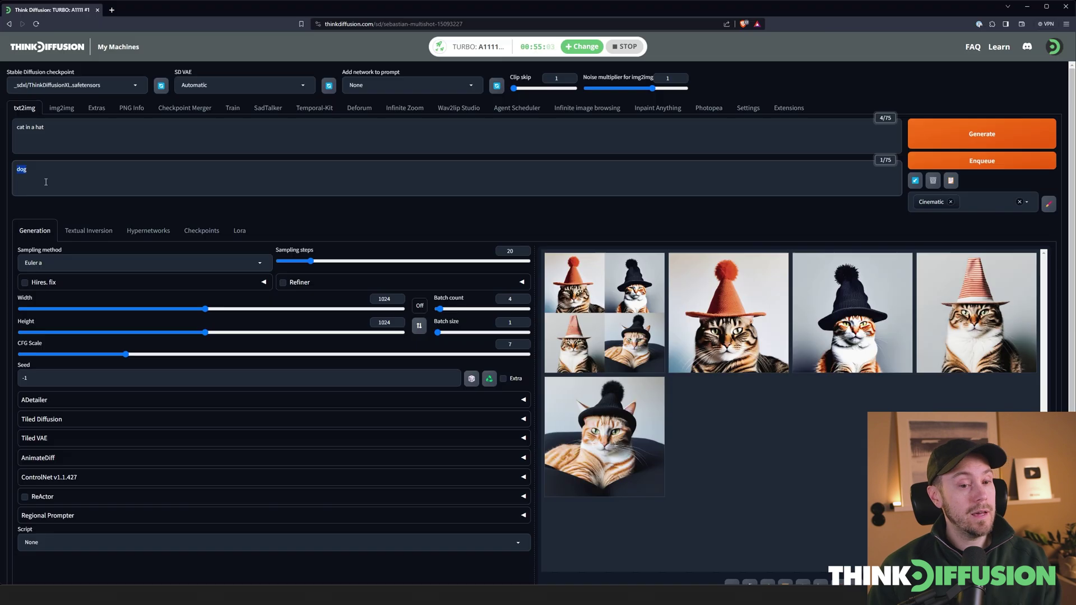
{"action": "key", "text": "BackSpace"}
{"action": "left_click", "coordinate": [323, 208]}
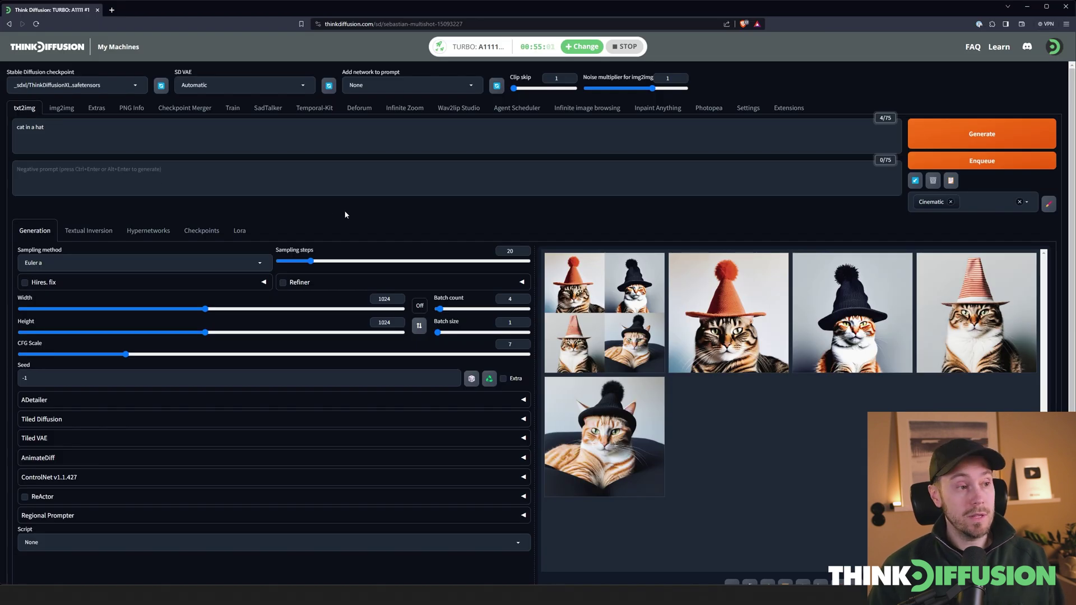
{"action": "left_click", "coordinate": [964, 135]}
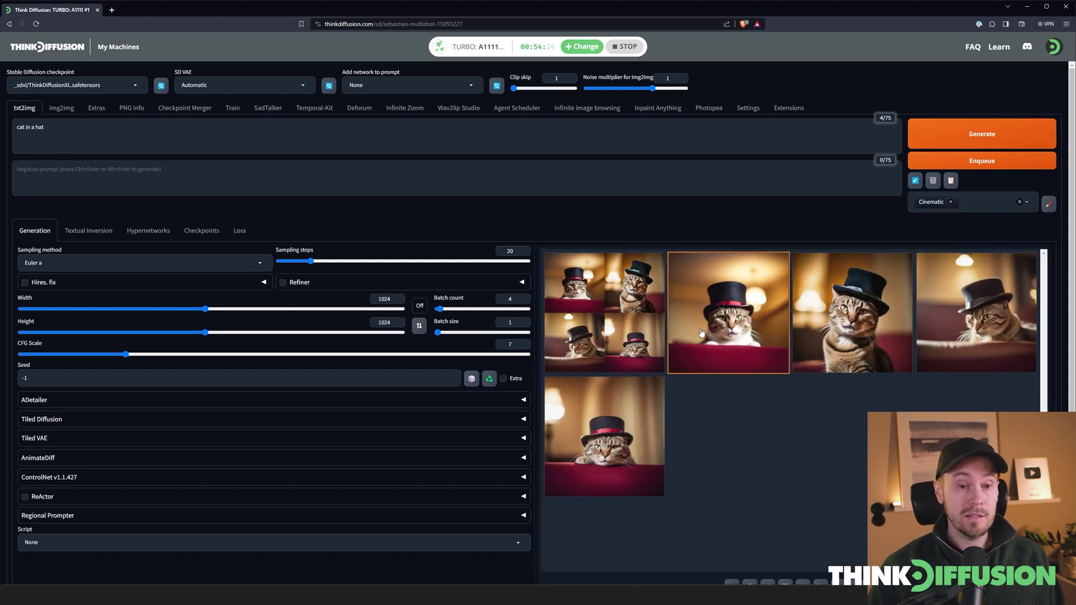
- View the four Cinematic cat-in-a-hat images full screen, then close the viewer
{"action": "left_click", "coordinate": [652, 324]}
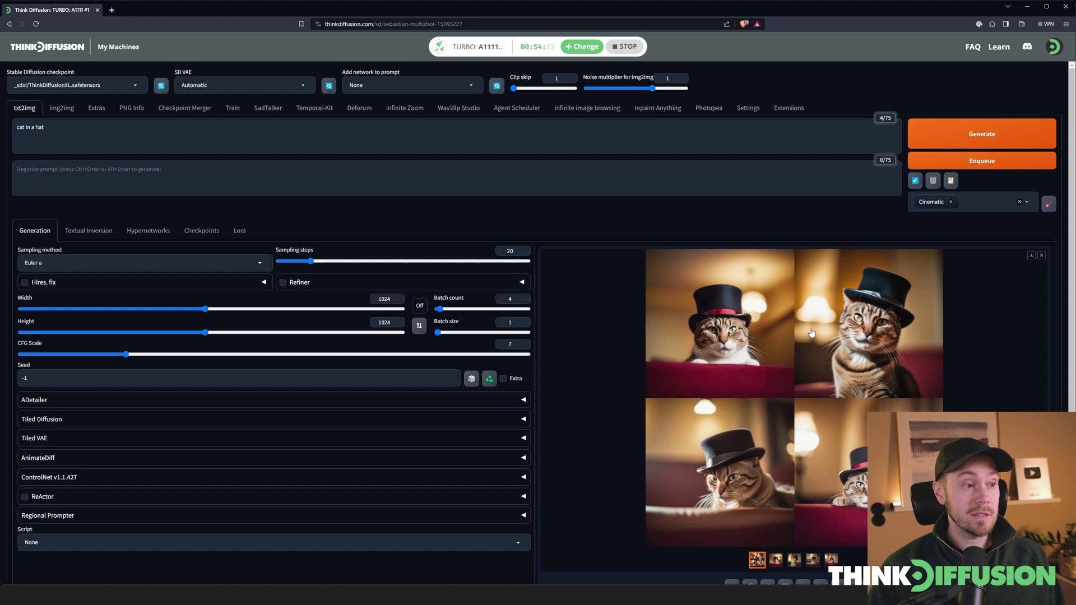
{"action": "left_click", "coordinate": [783, 330]}
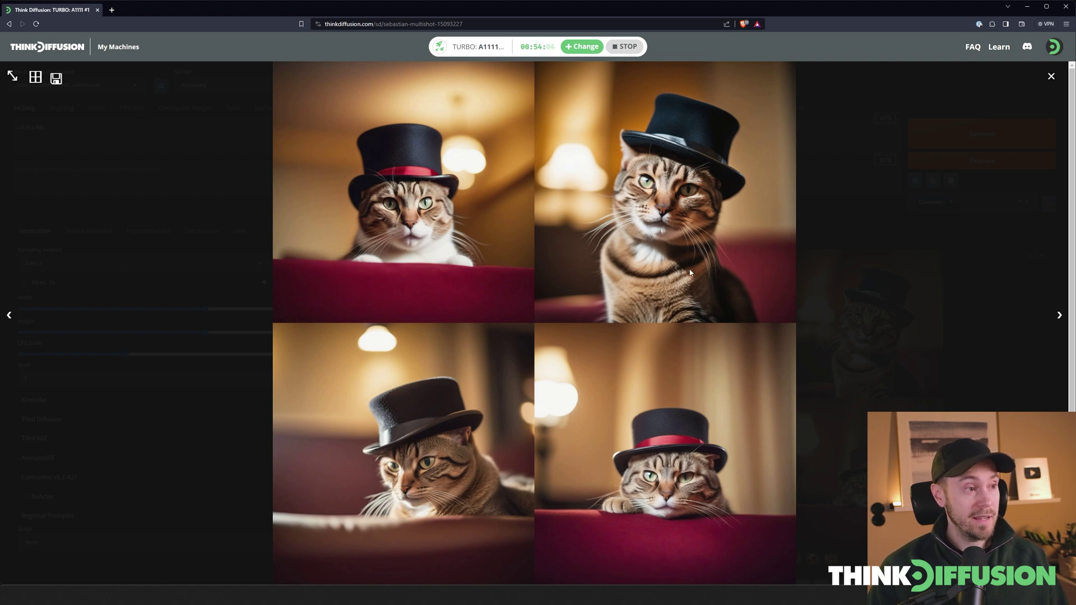
{"action": "left_click", "coordinate": [707, 256]}
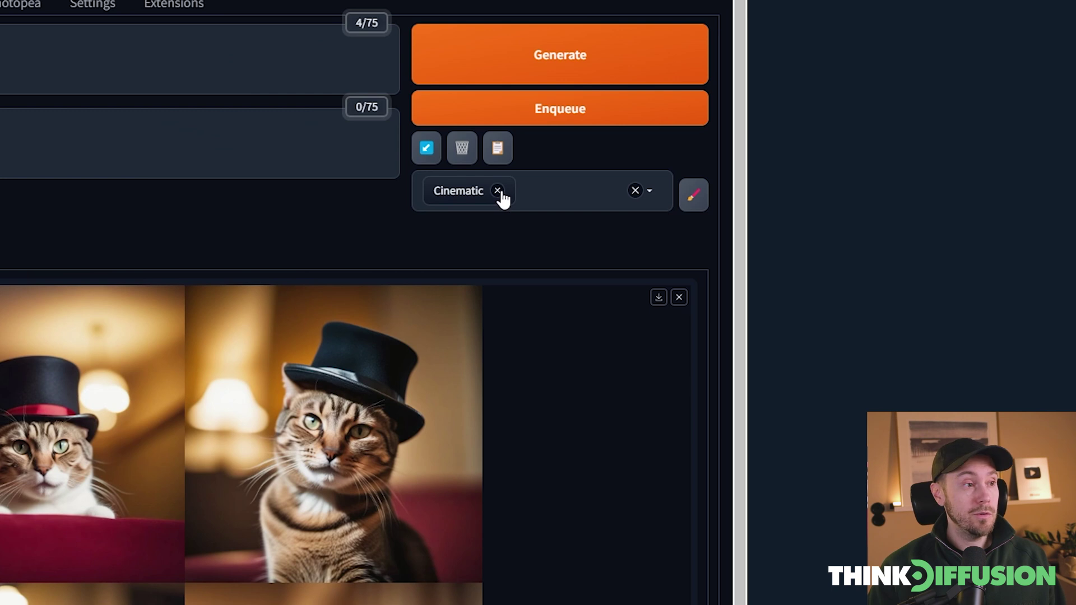
- Swap the Cinematic style for Digital art, generate four cats, and view the grid enlarged
{"action": "left_click", "coordinate": [950, 205]}
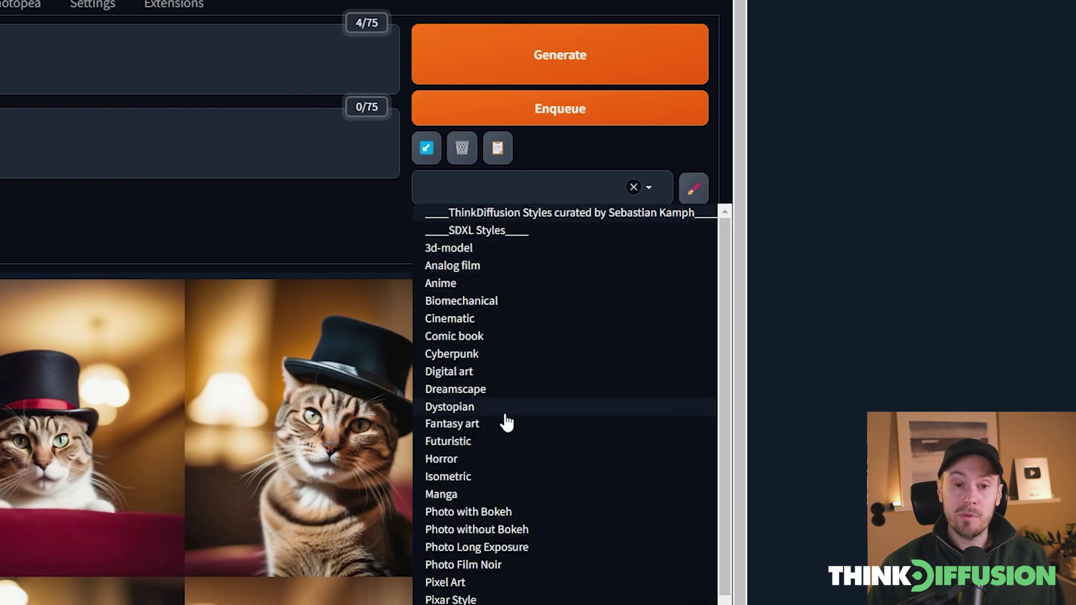
{"action": "left_click", "coordinate": [451, 379]}
{"action": "left_click", "coordinate": [302, 224]}
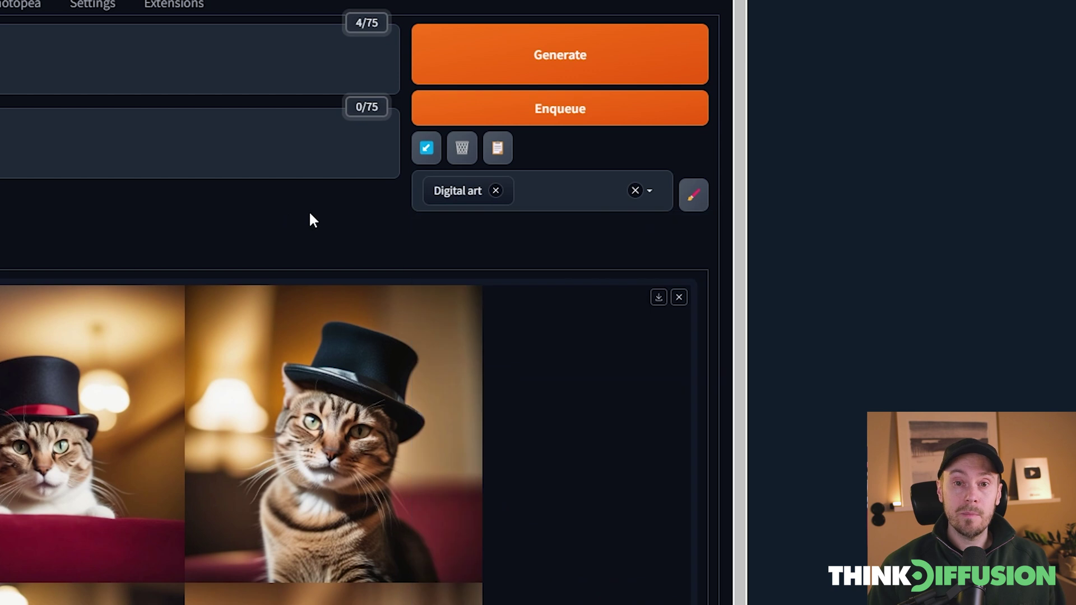
{"action": "left_click", "coordinate": [540, 60]}
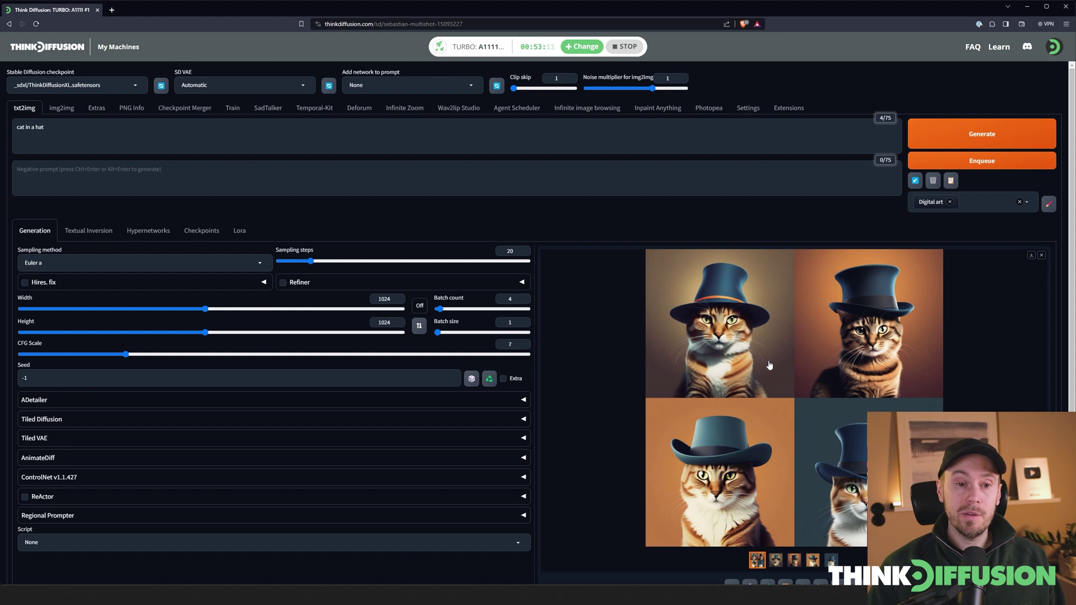
{"action": "left_click", "coordinate": [770, 365]}
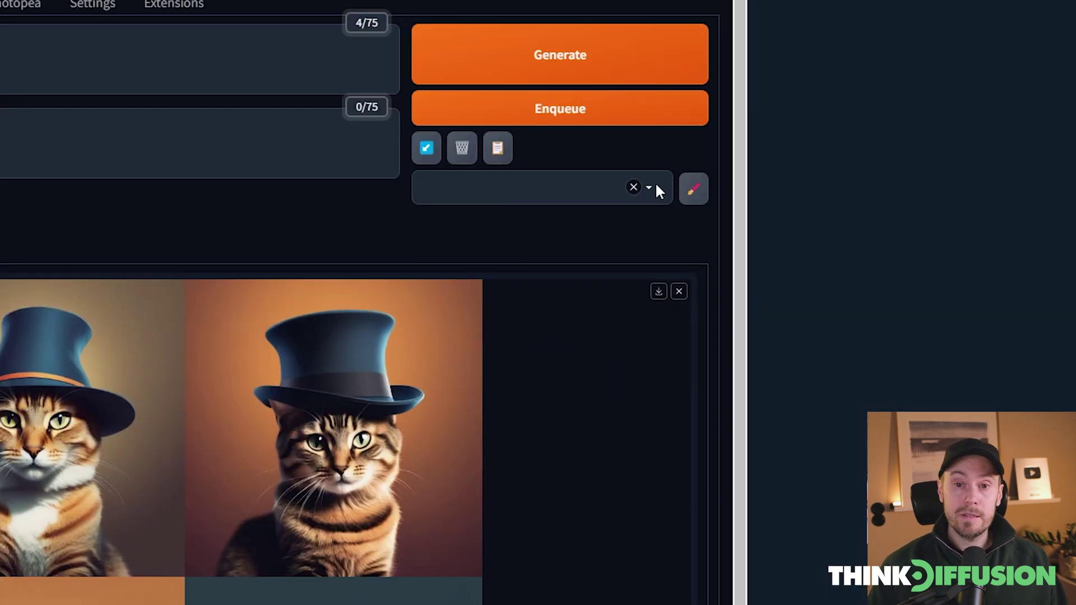
{"action": "left_click", "coordinate": [653, 184]}
- Add the Pixel Art style, generate four pixel-art cats, and view the grid full screen
{"action": "left_click", "coordinate": [458, 588]}
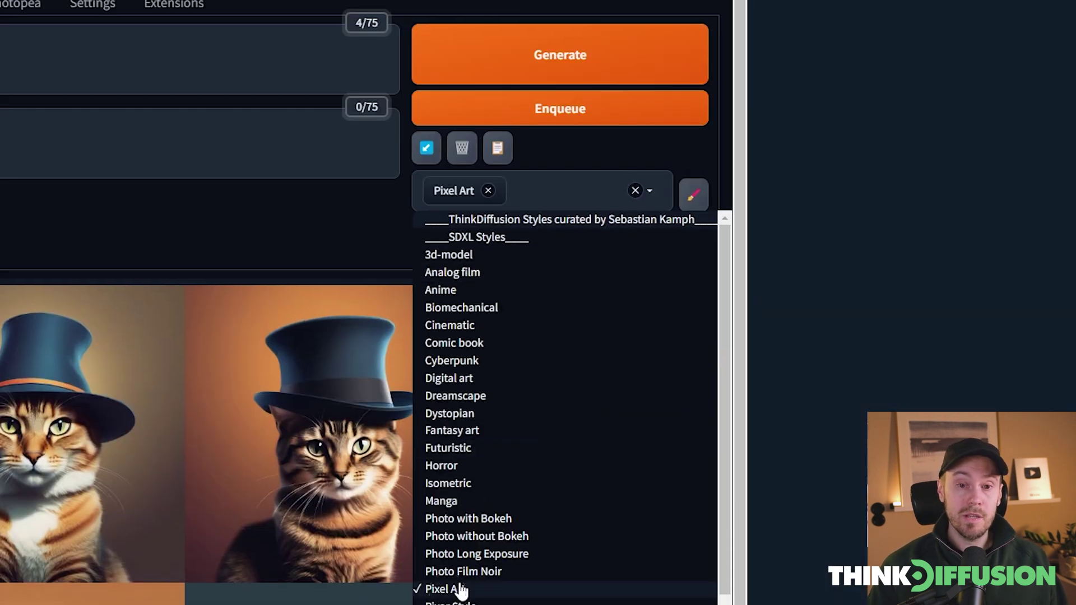
{"action": "left_click", "coordinate": [307, 211]}
{"action": "left_click", "coordinate": [560, 66]}
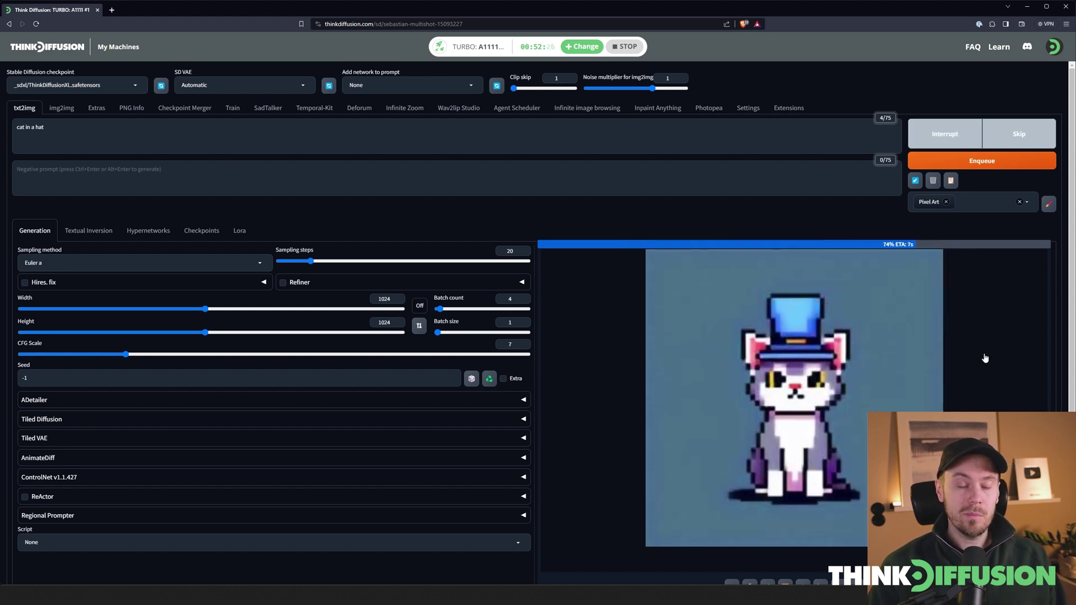
{"action": "left_click", "coordinate": [760, 314]}
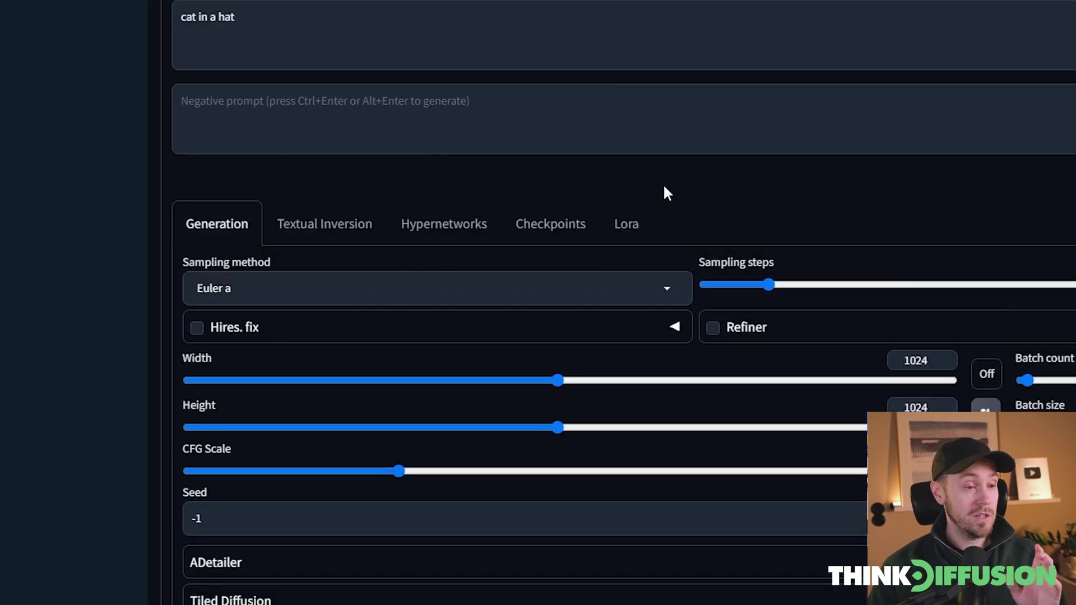
{"action": "left_click", "coordinate": [437, 290]}
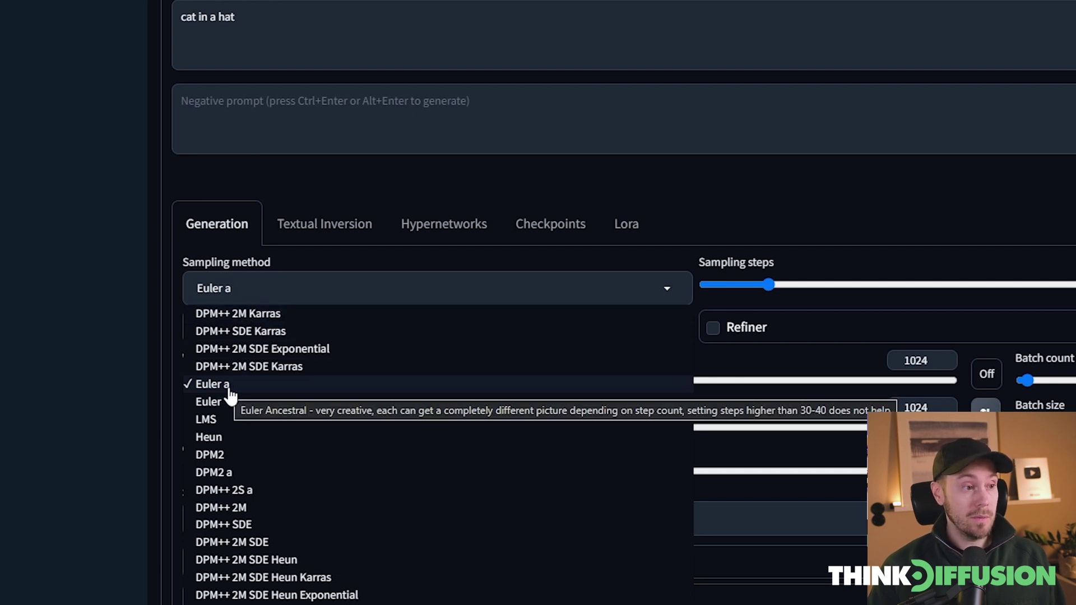
- Keep Euler a as sampler, choose the X/Y/Z plot script, with Sampler on X and Steps on Y
{"action": "left_click", "coordinate": [675, 188]}
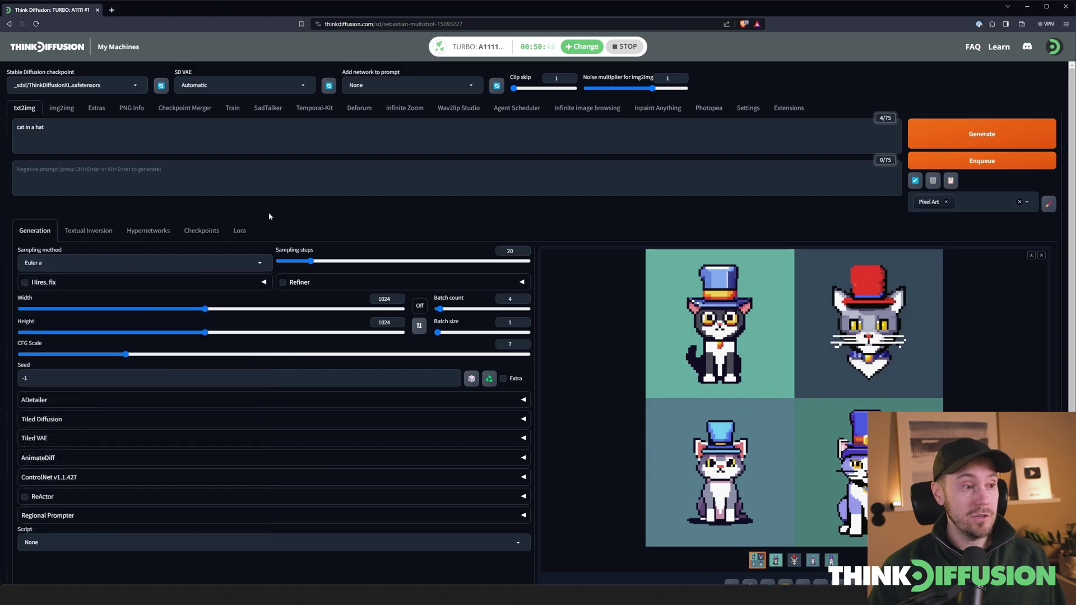
{"action": "scroll", "coordinate": [269, 216], "scroll_direction": "down", "scroll_amount": 2}
{"action": "left_click", "coordinate": [50, 460]}
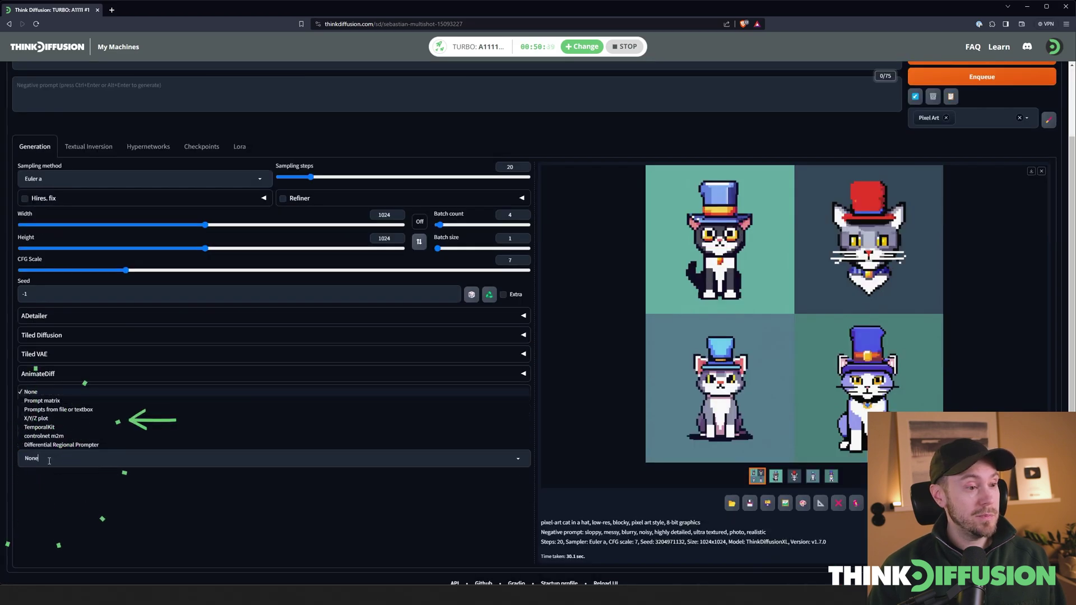
{"action": "left_click", "coordinate": [41, 423]}
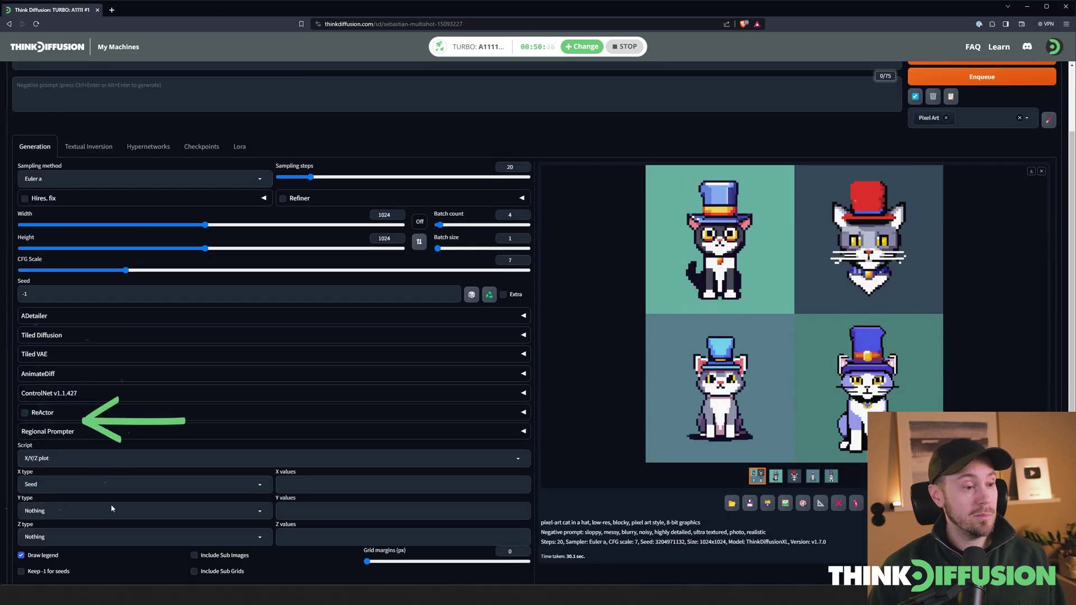
{"action": "left_click", "coordinate": [99, 487]}
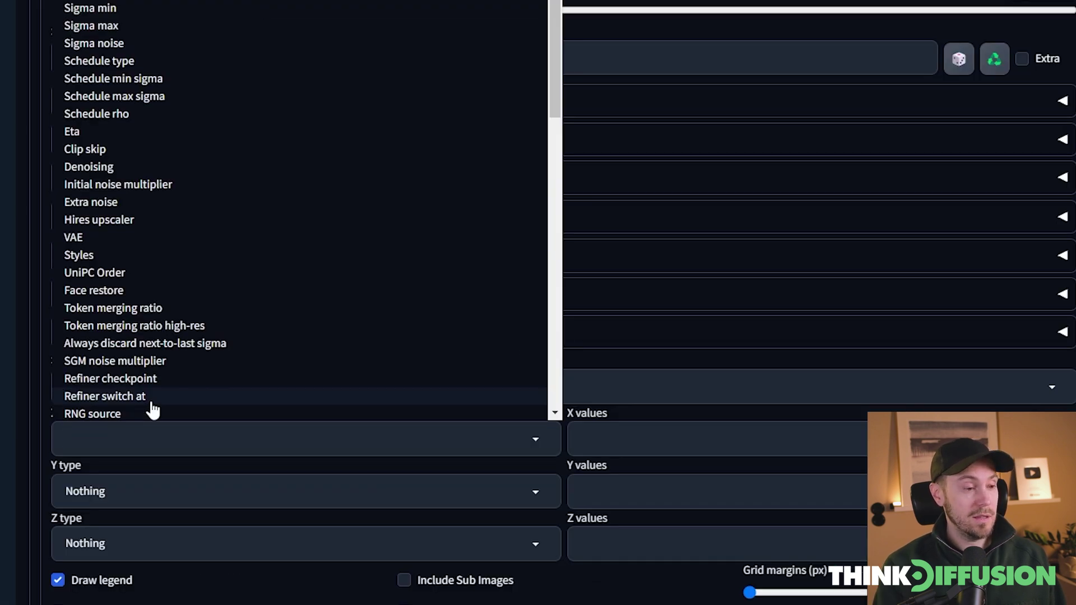
{"action": "type", "text": "sa"}
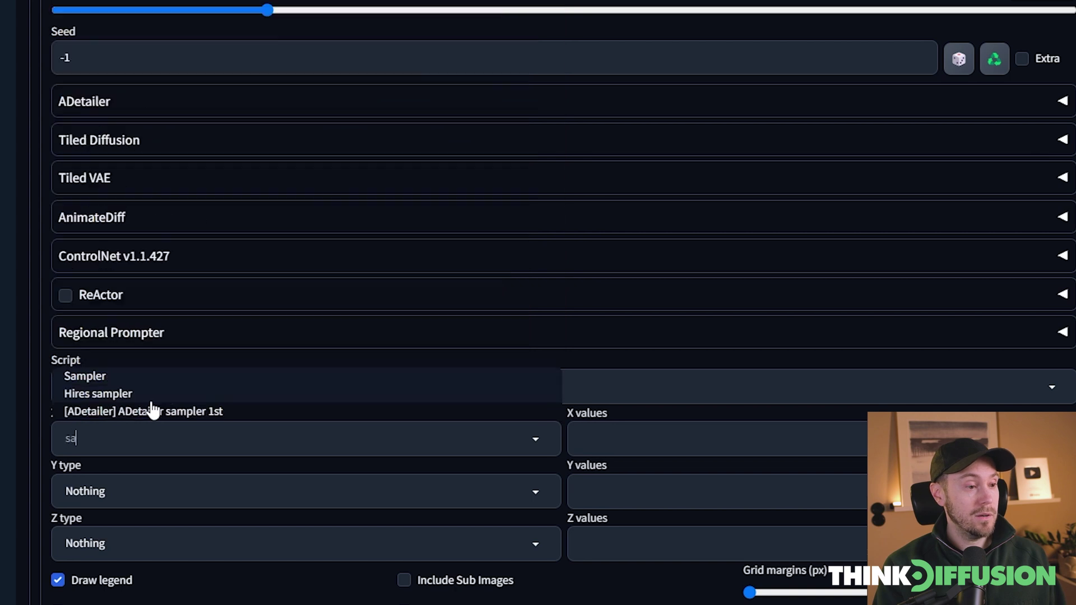
{"action": "type", "text": "mpl"}
{"action": "left_click", "coordinate": [100, 376]}
{"action": "left_click", "coordinate": [134, 491]}
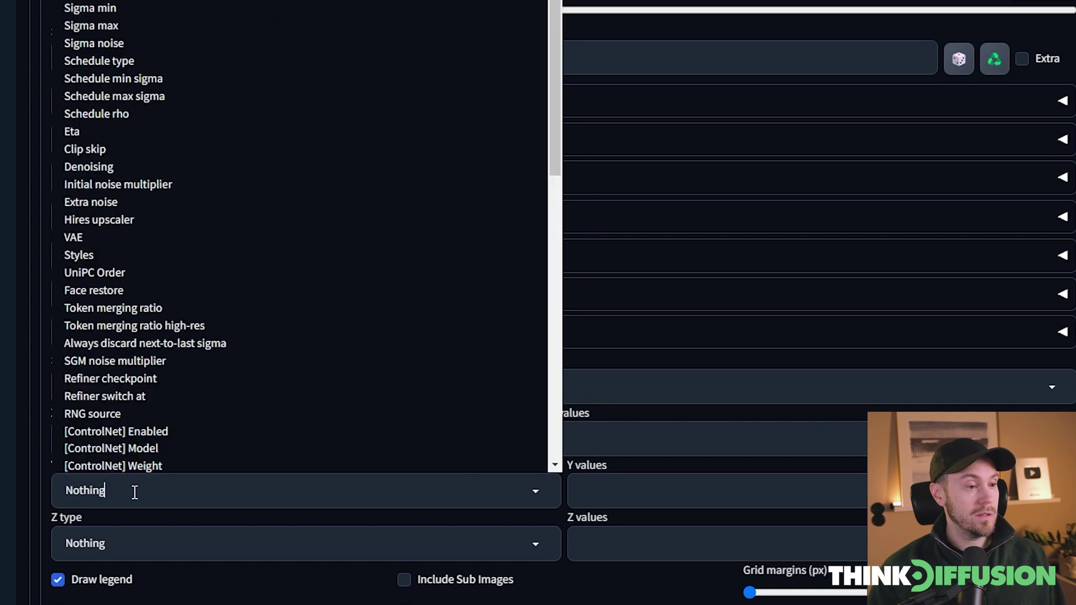
{"action": "type", "text": "steps"}
{"action": "left_click", "coordinate": [78, 445]}
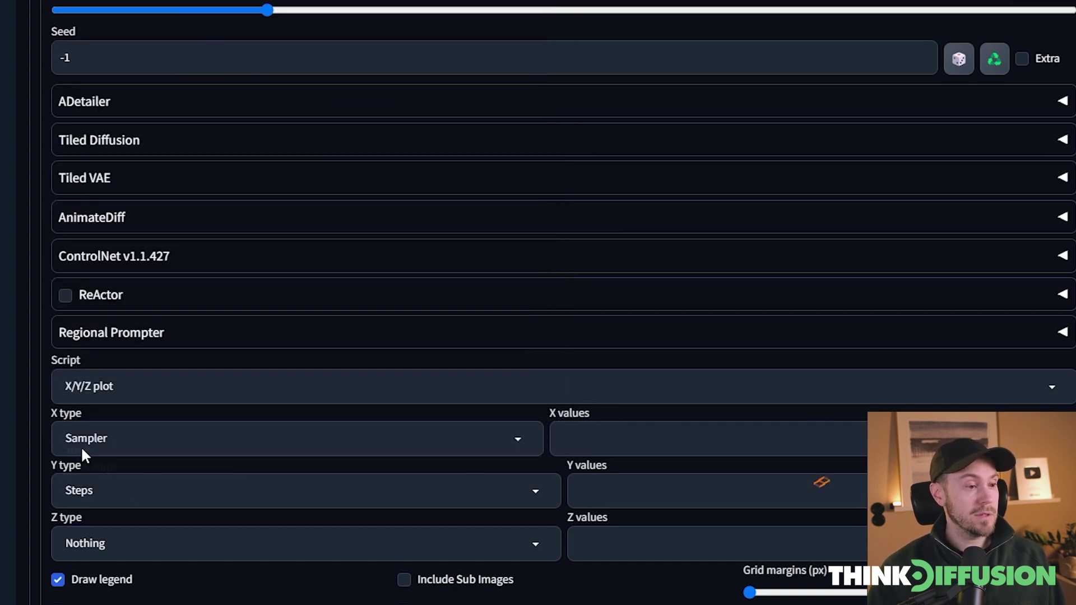
- Fill the X values with twelve samplers: DPM++ 2M Karras, Euler a, Euler, LMS, Heun, DPM2 through DDIM
{"action": "left_click", "coordinate": [594, 436]}
{"action": "left_click", "coordinate": [594, 2]}
{"action": "left_click", "coordinate": [593, 2]}
{"action": "left_click", "coordinate": [594, 2]}
{"action": "left_click", "coordinate": [594, 2]}
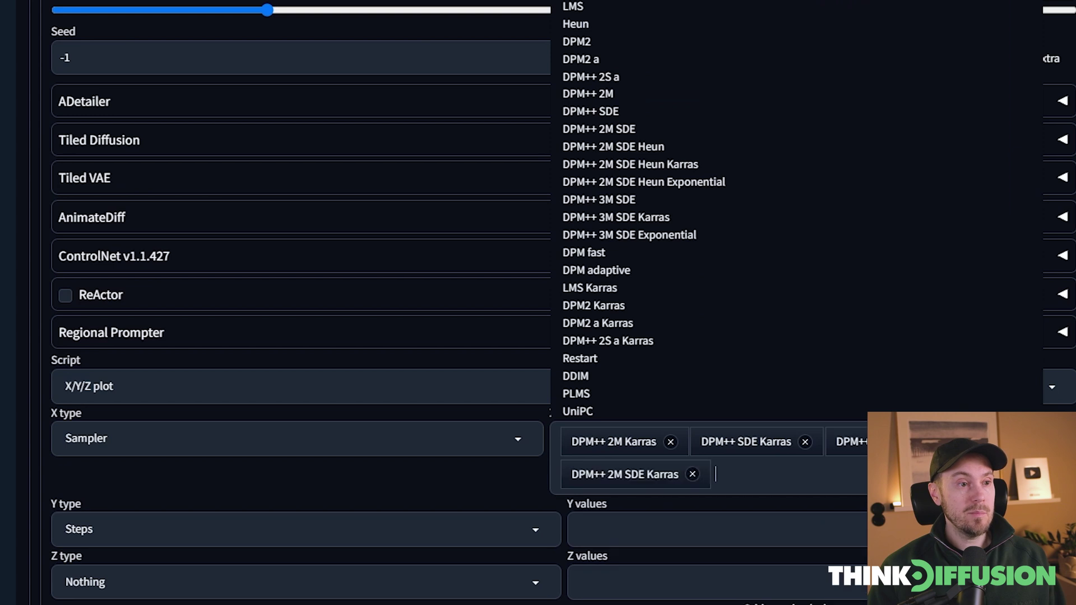
{"action": "left_click", "coordinate": [594, 2]}
{"action": "left_click", "coordinate": [591, 2]}
{"action": "left_click", "coordinate": [575, 6]}
{"action": "left_click", "coordinate": [575, 24]}
{"action": "left_click", "coordinate": [583, 42]}
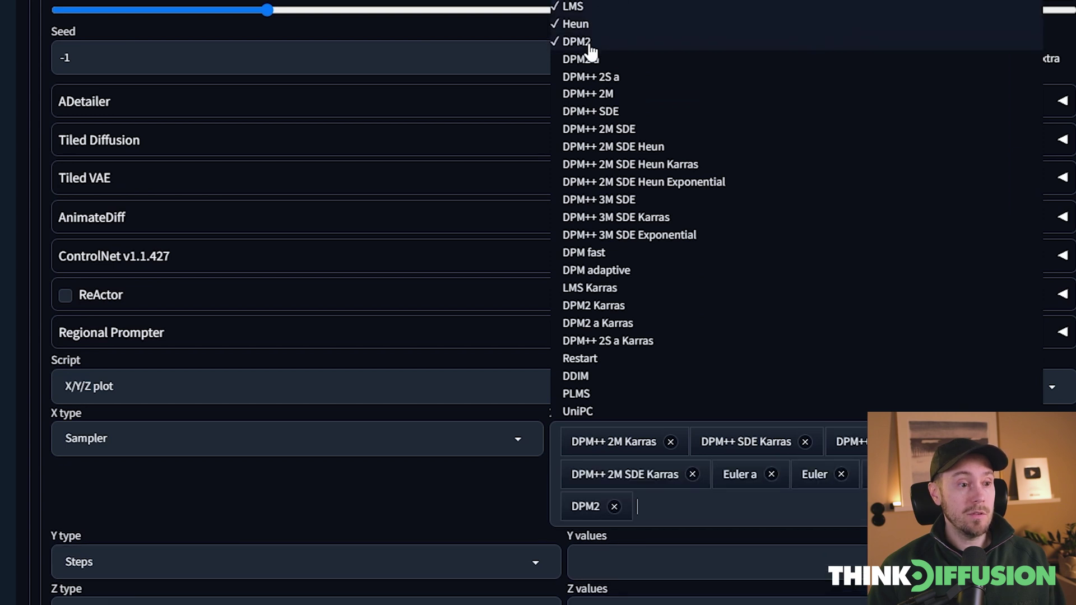
{"action": "left_click", "coordinate": [613, 217]}
{"action": "left_click", "coordinate": [585, 252]}
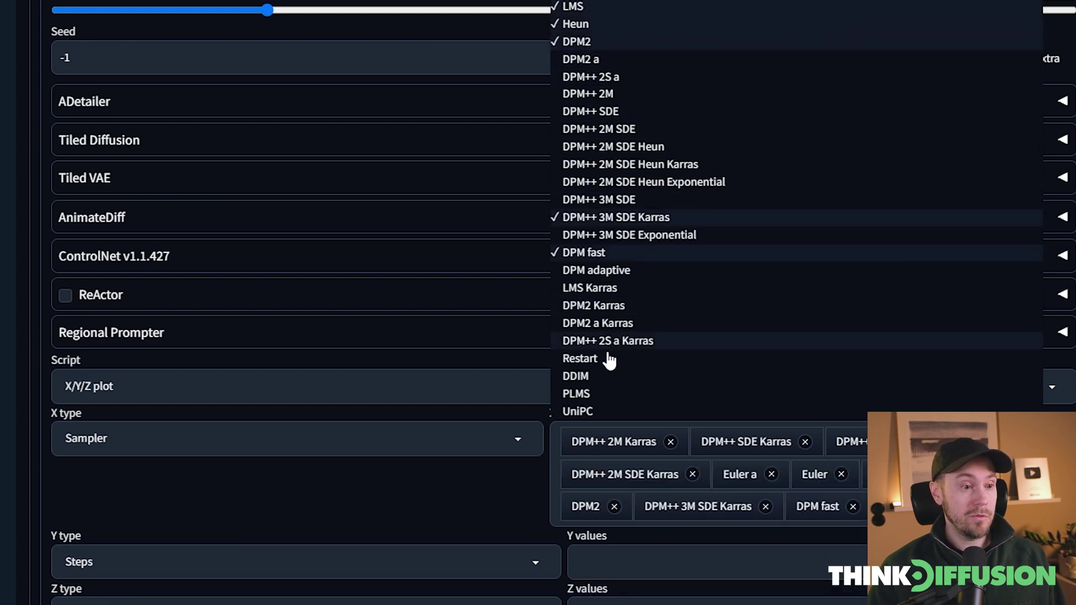
{"action": "left_click", "coordinate": [592, 378]}
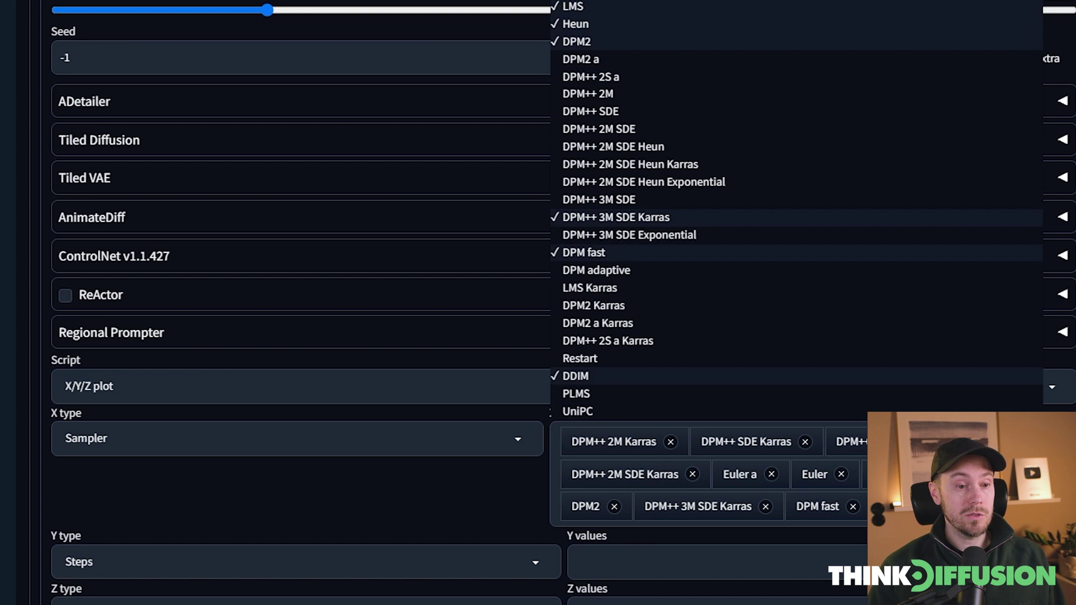
{"action": "left_click", "coordinate": [571, 562]}
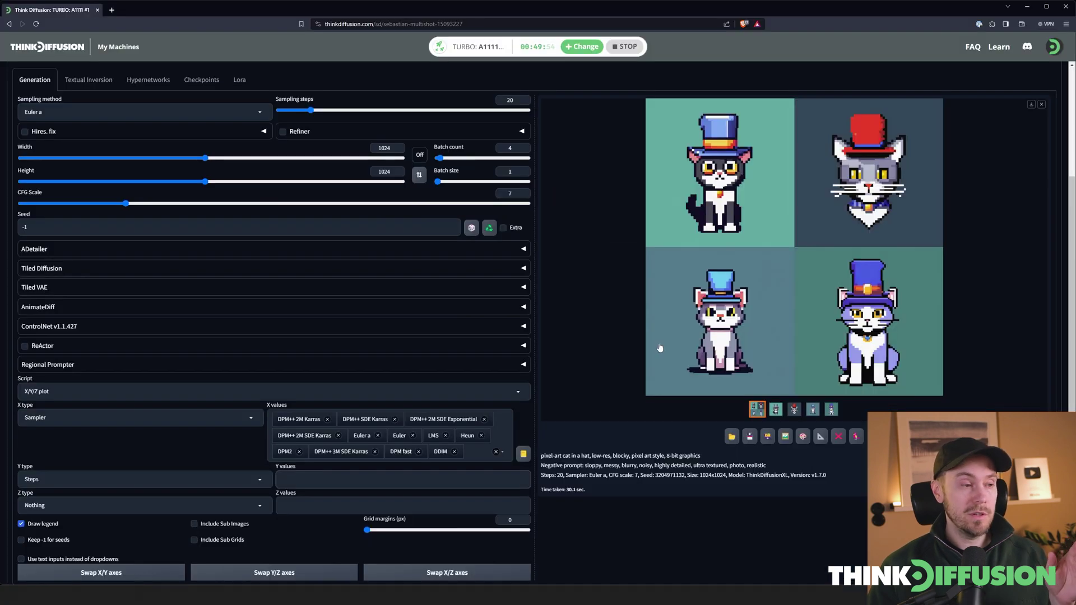